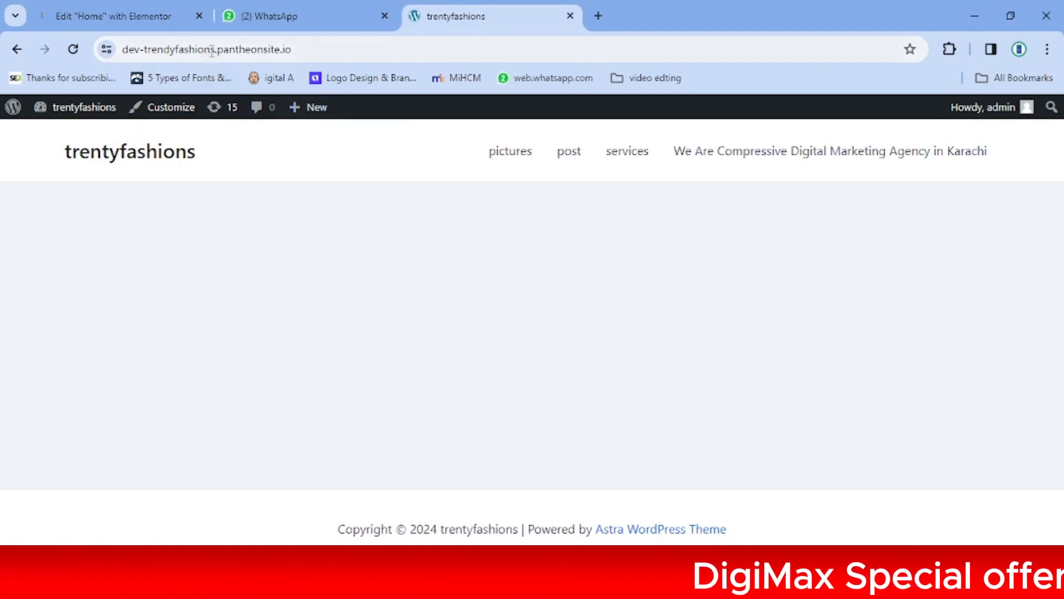
Go from the site to the WordPress admin and open the Pages list
drag(215, 53, 295, 54)
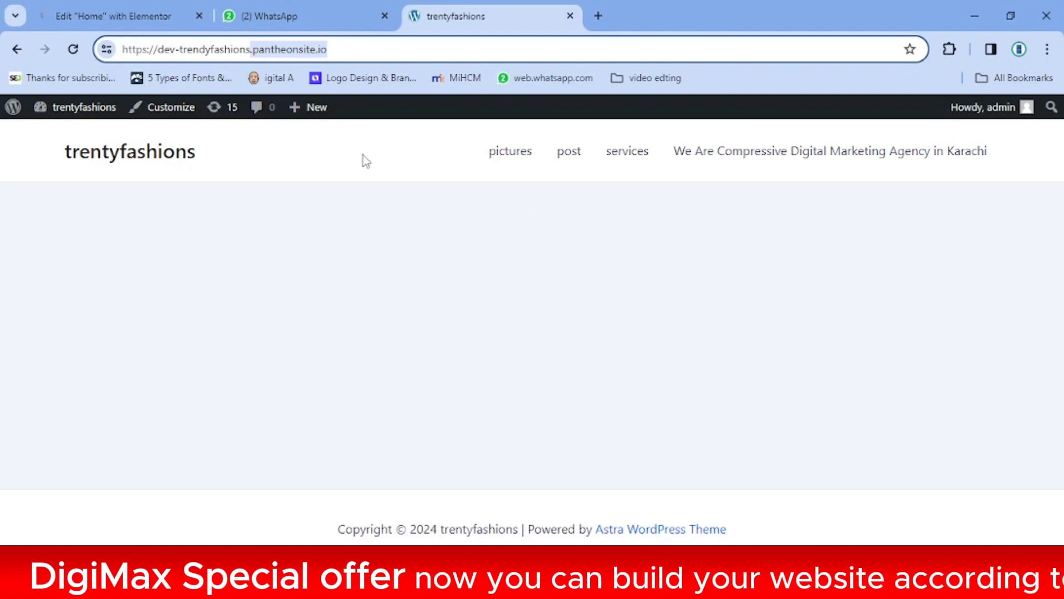
click(366, 239)
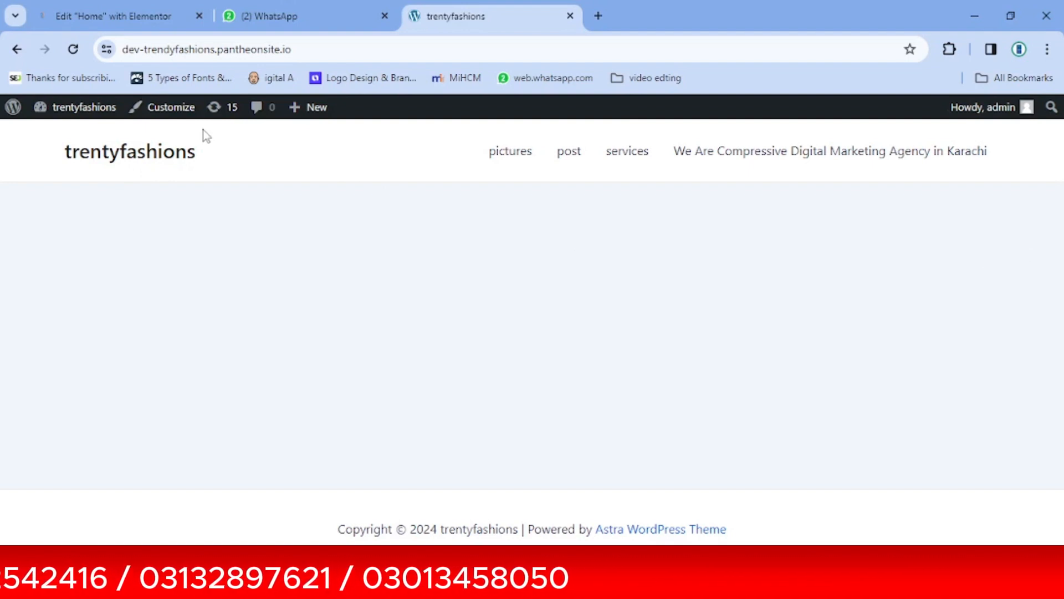
click(13, 109)
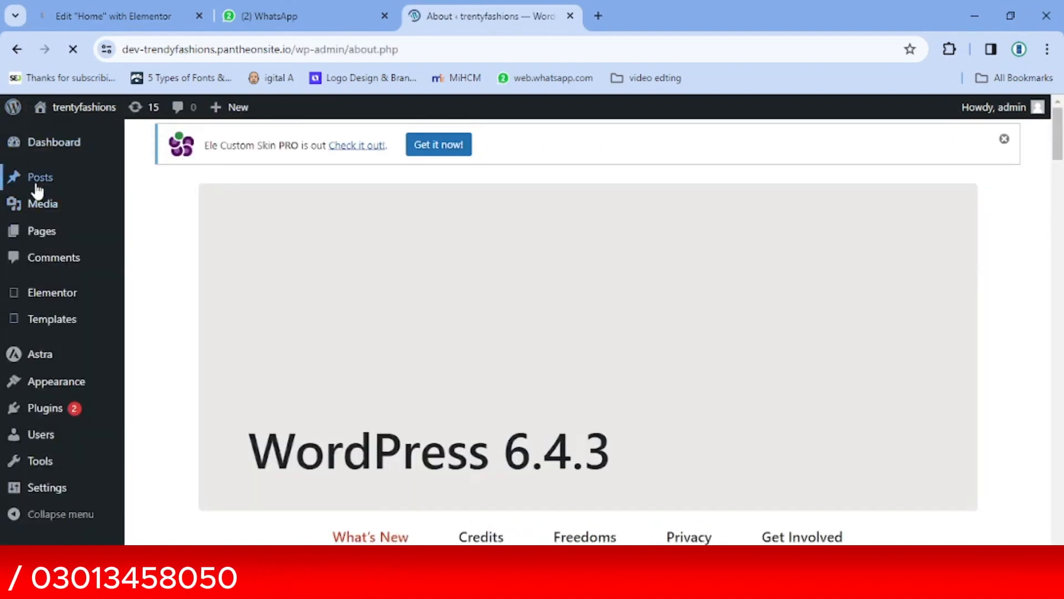
mouse_move(36, 182)
click(168, 182)
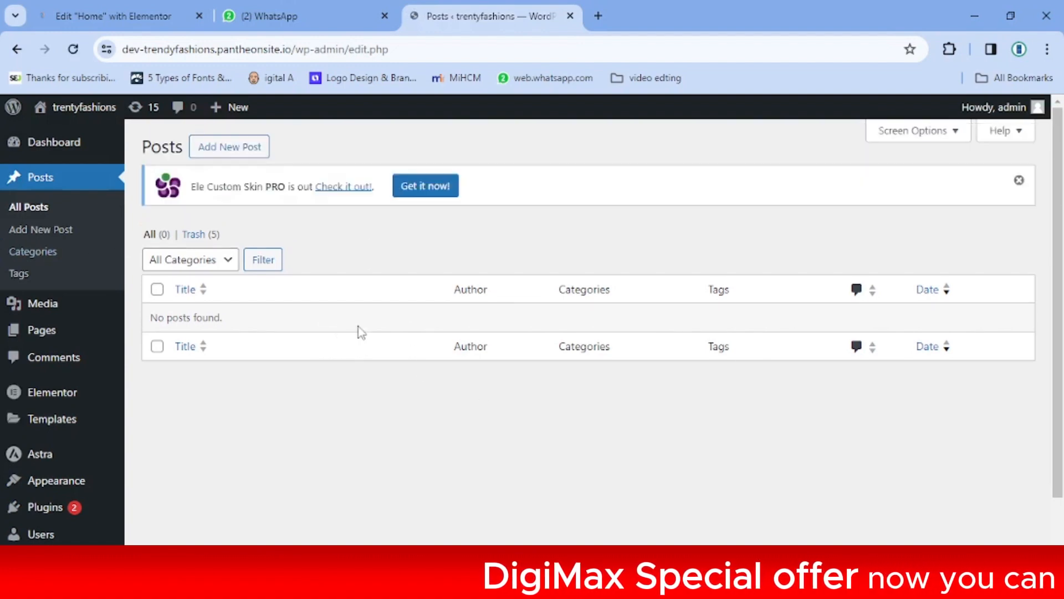
click(22, 335)
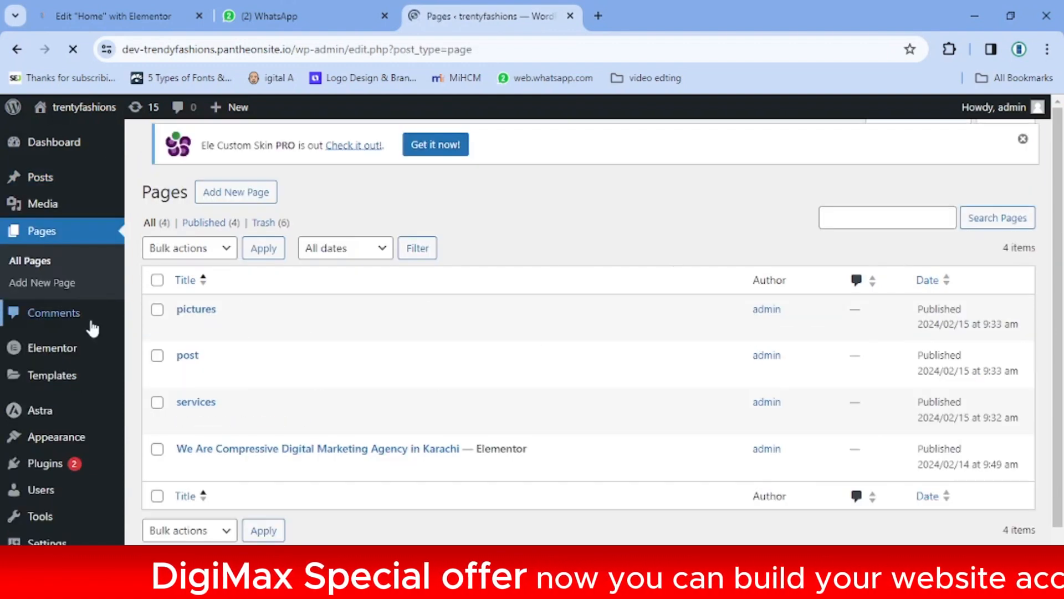
Trash the pictures, post, services and last remaining page, leaving the Pages list empty
click(157, 310)
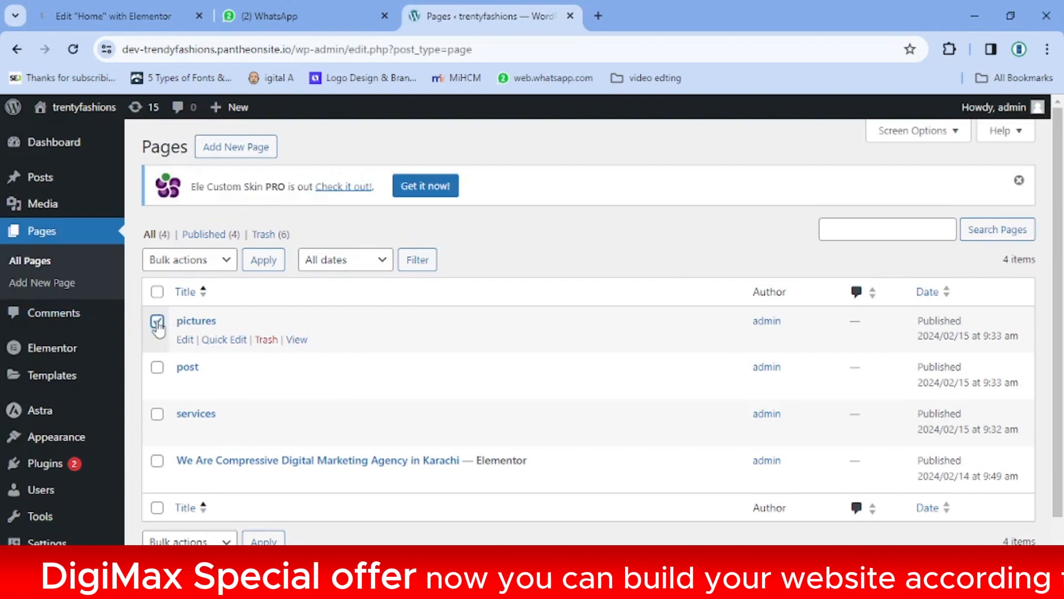
click(158, 320)
click(266, 343)
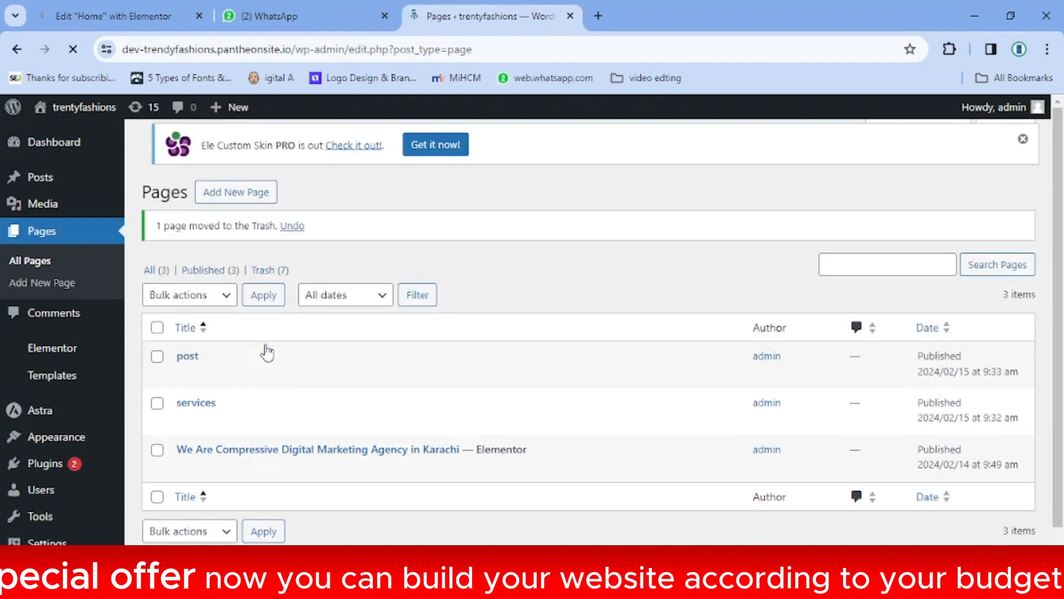
click(266, 377)
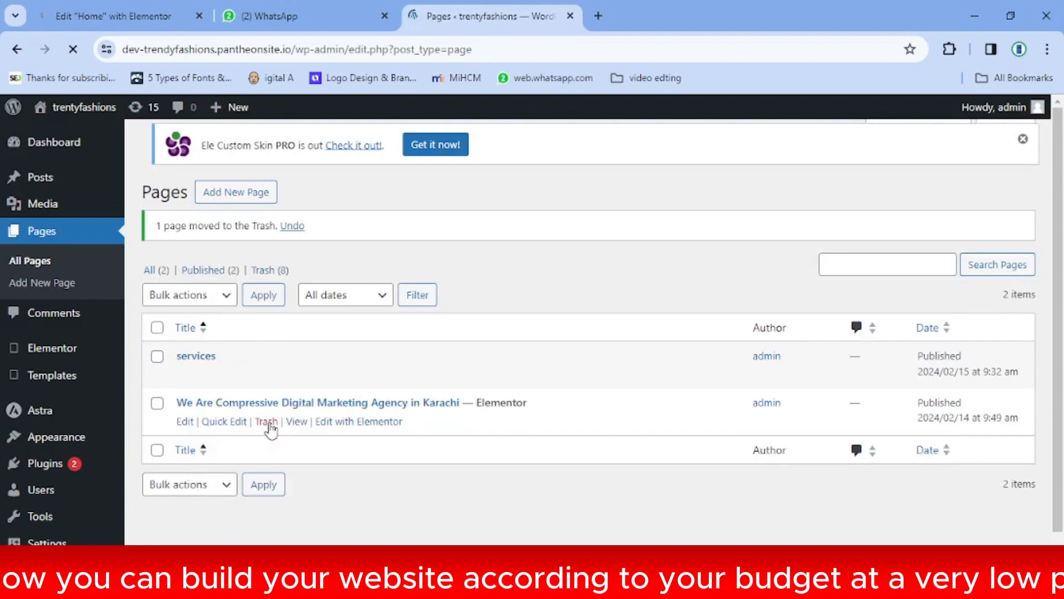
click(267, 375)
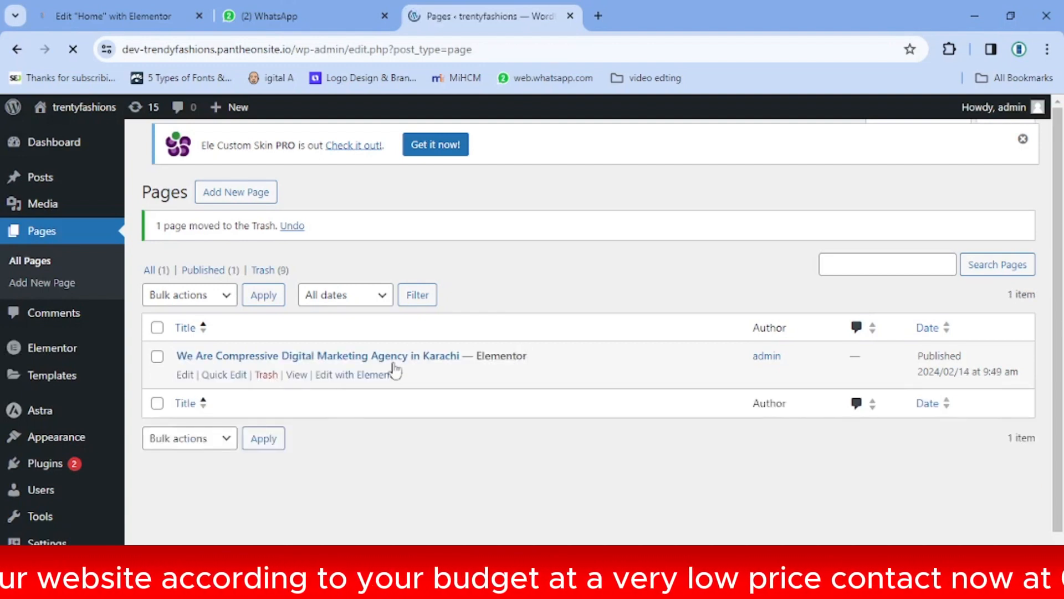
click(267, 376)
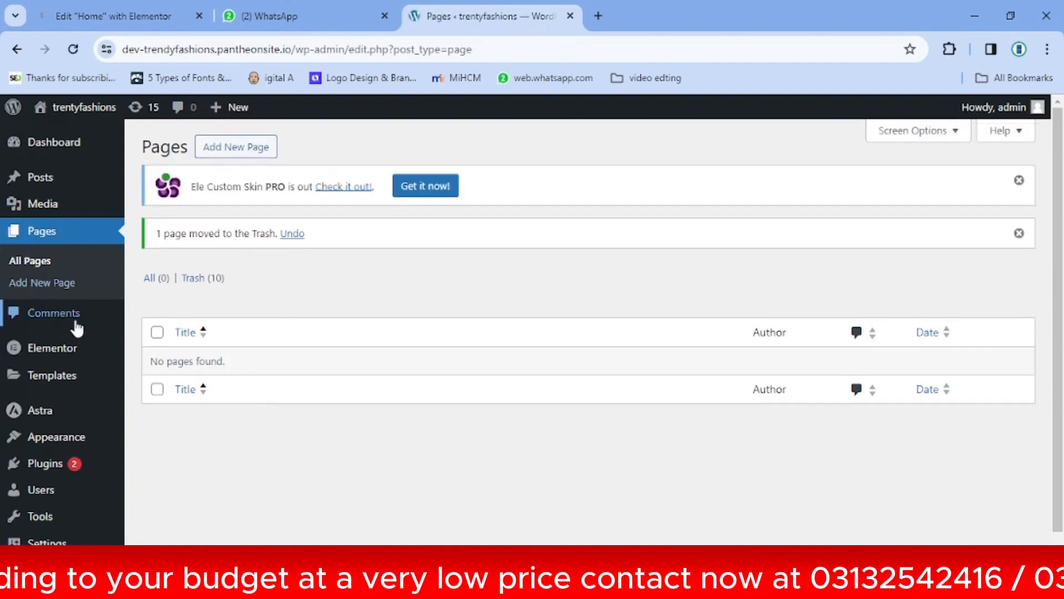
Go through Appearance > Menus to the Astra Welcome dashboard (version 4.6.5)
mouse_move(60, 447)
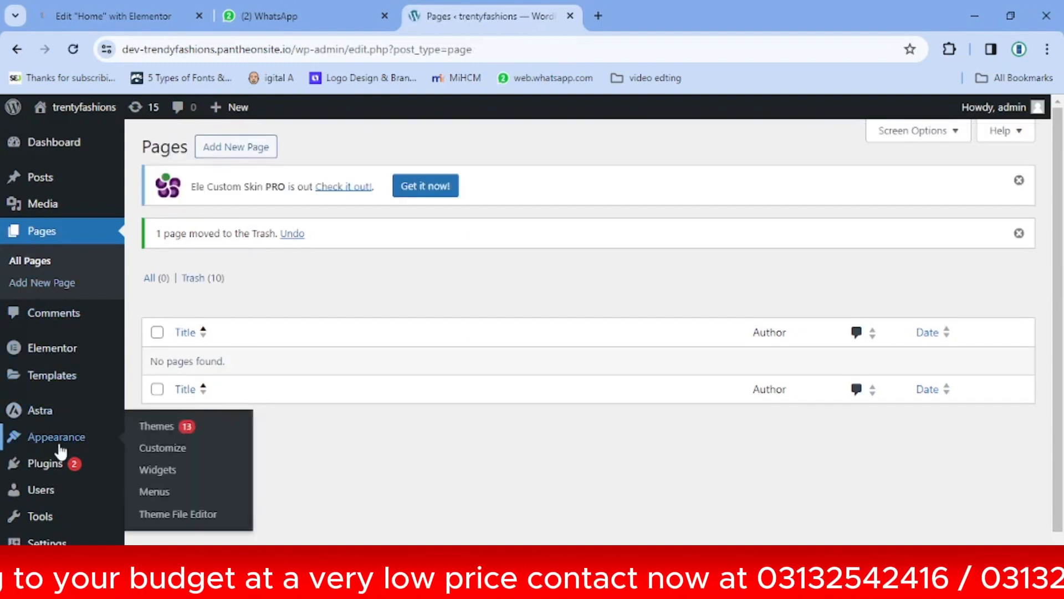
click(157, 493)
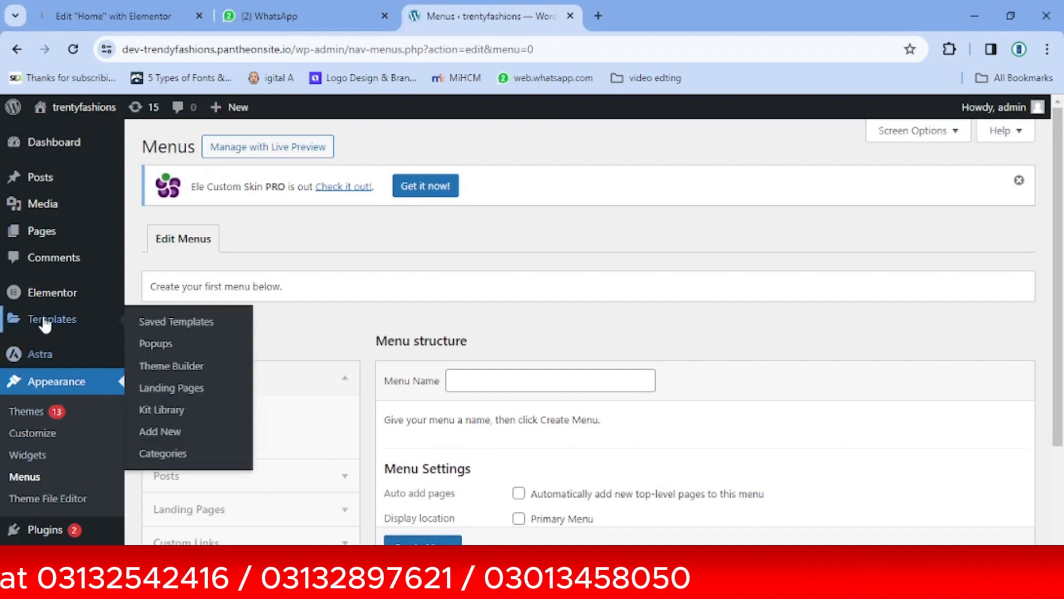
click(34, 359)
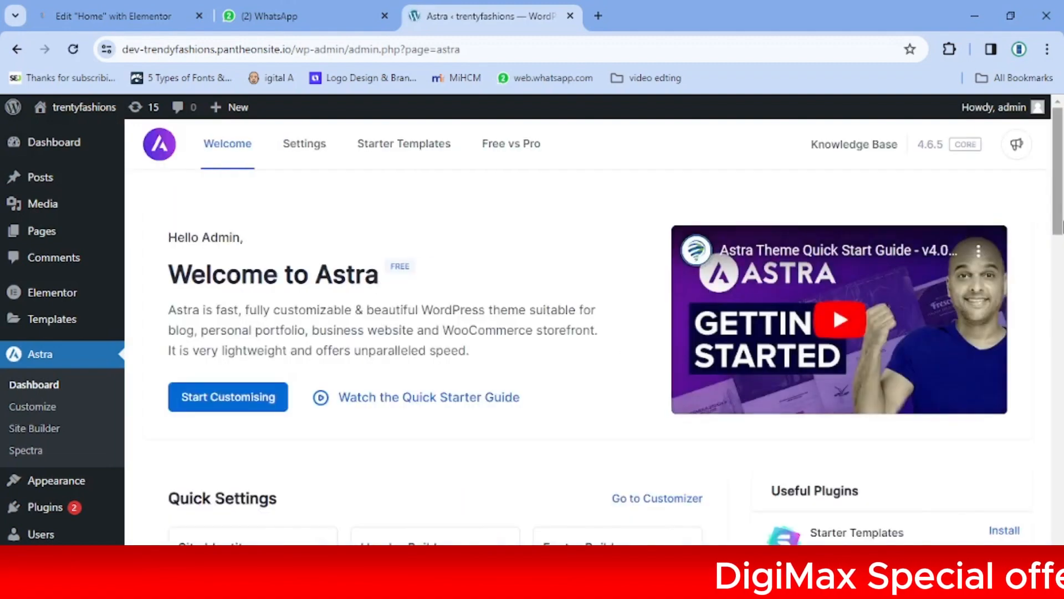
Scroll the Astra welcome page and open the Starter Templates section
drag(1058, 180, 1059, 209)
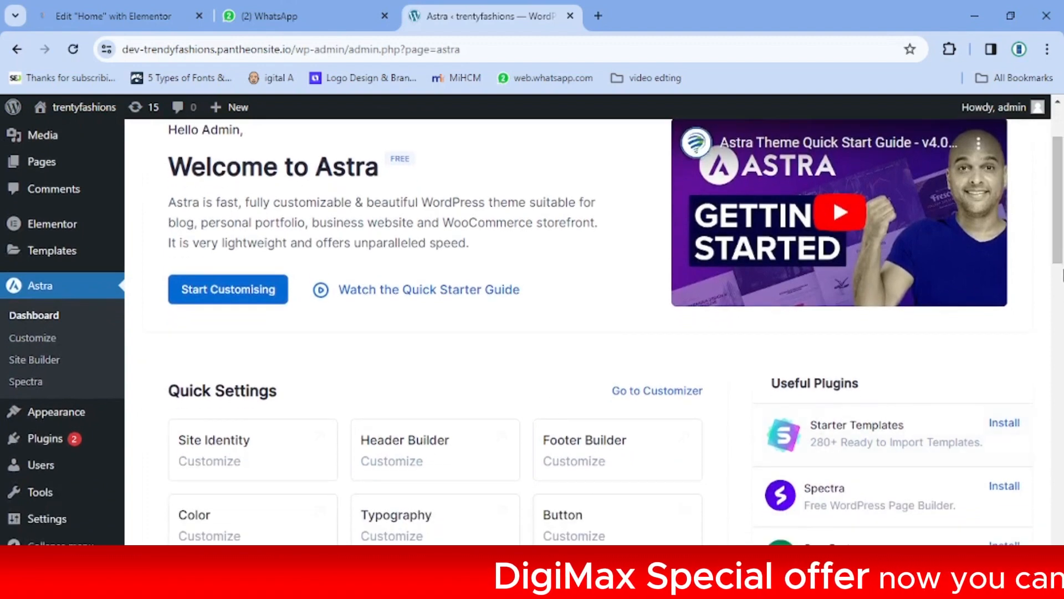
drag(1063, 273, 1062, 221)
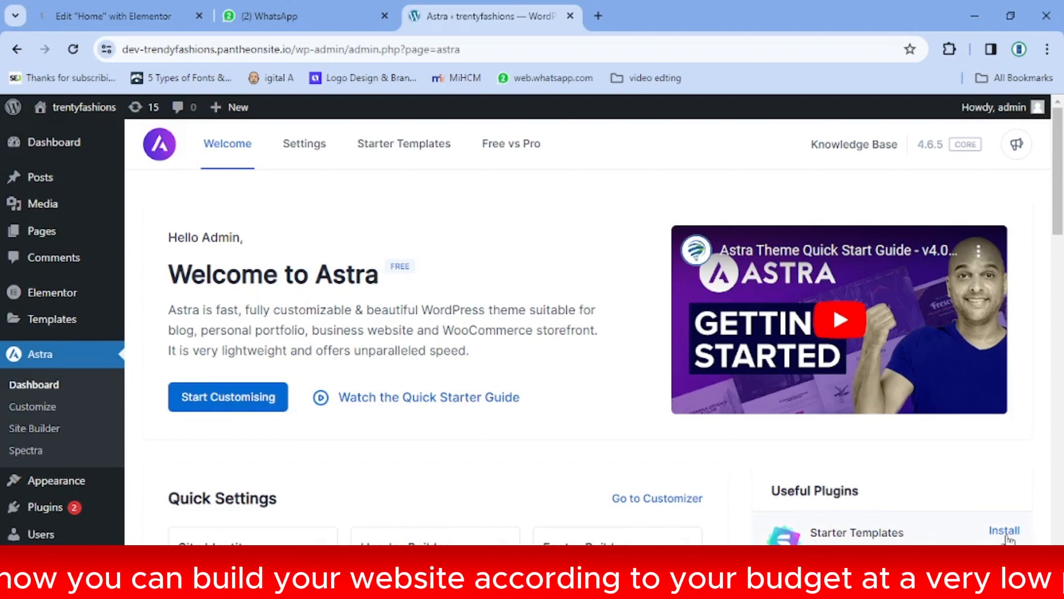
click(399, 153)
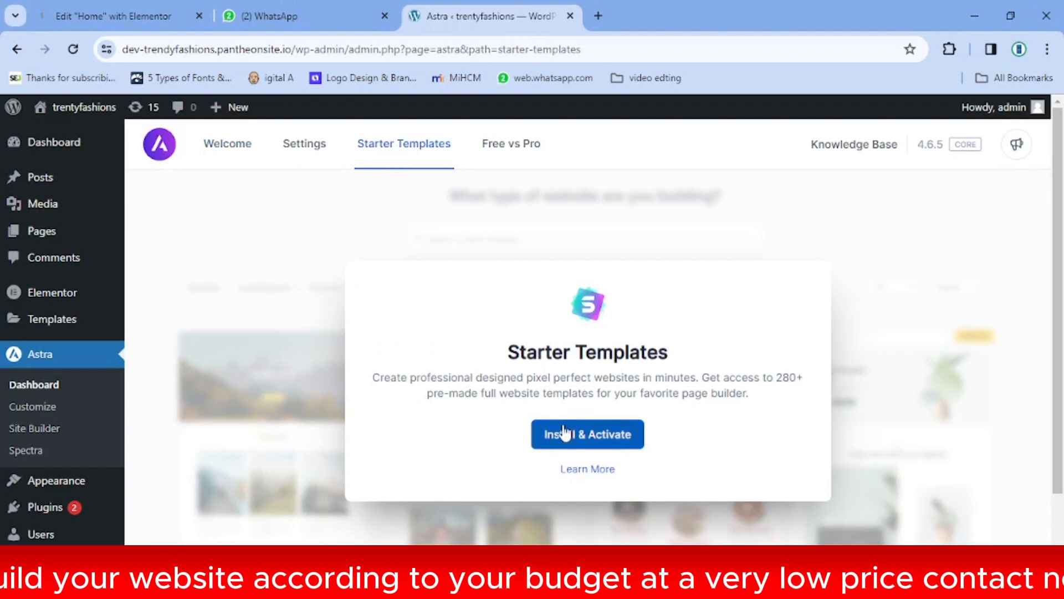
Install and activate Starter Templates, choose Build with Templates, and pick Elementor
click(575, 448)
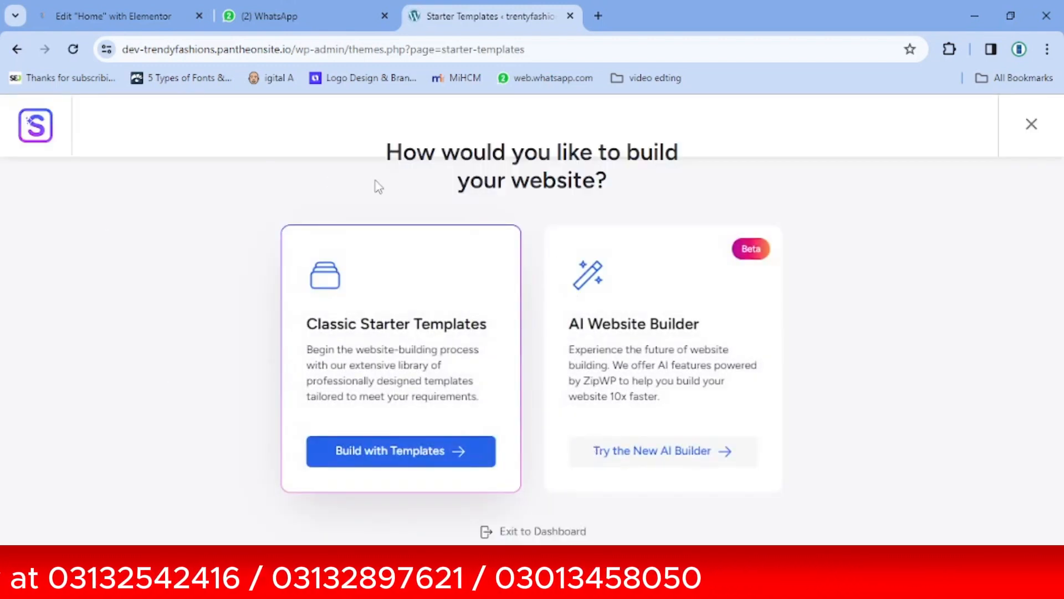
click(390, 464)
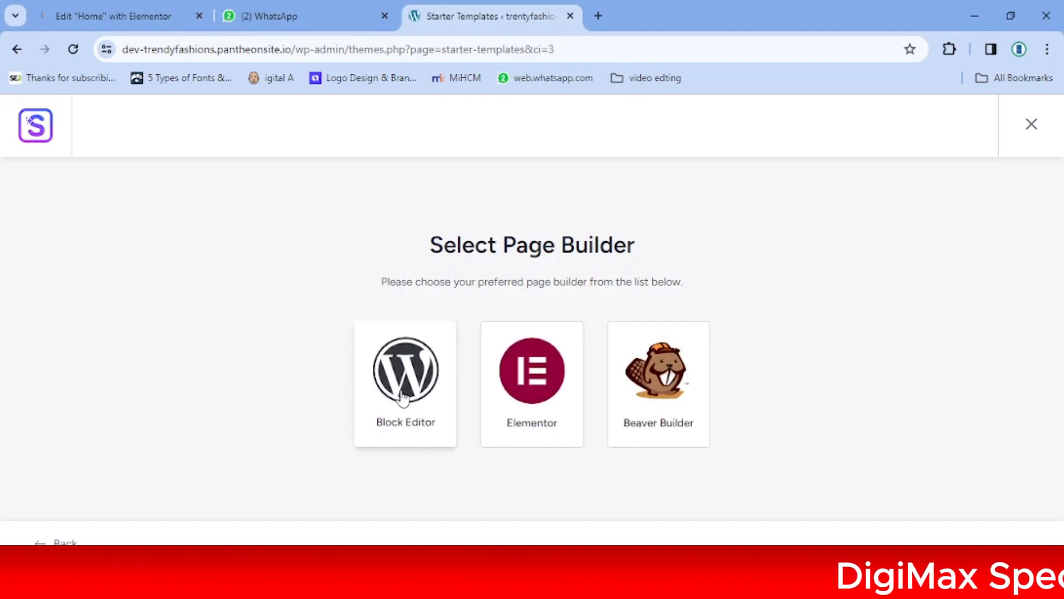
click(530, 392)
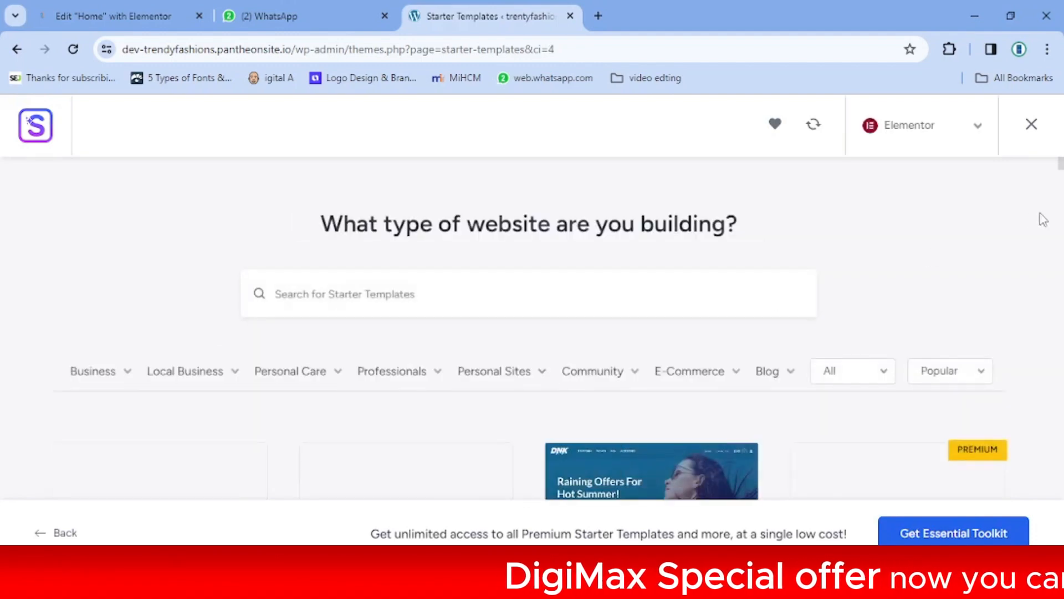
click(1061, 172)
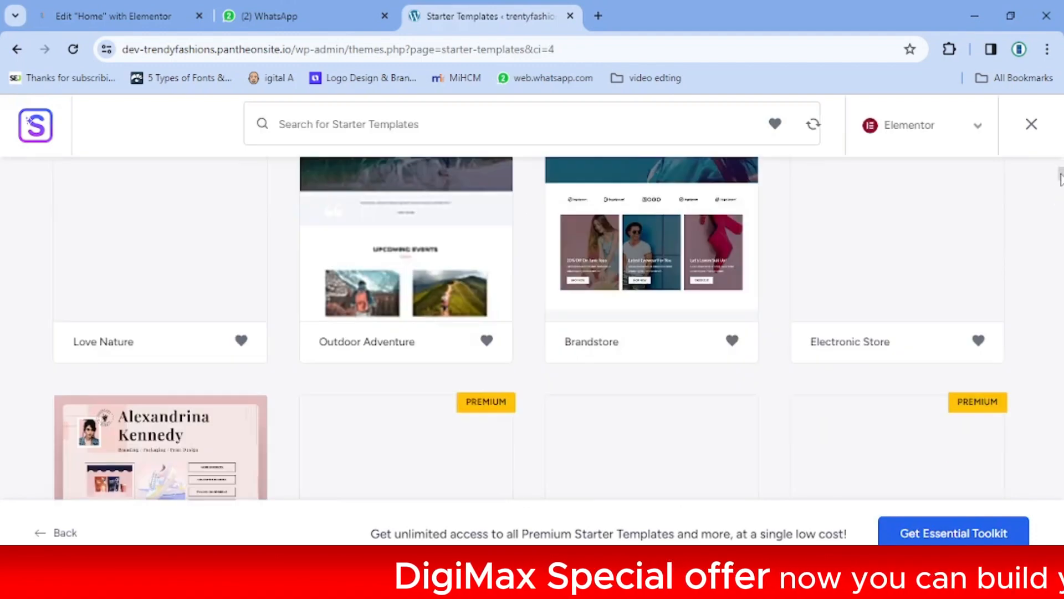
click(1062, 186)
mouse_move(1061, 191)
mouse_down()
mouse_move(1061, 233)
mouse_move(1061, 175)
mouse_up()
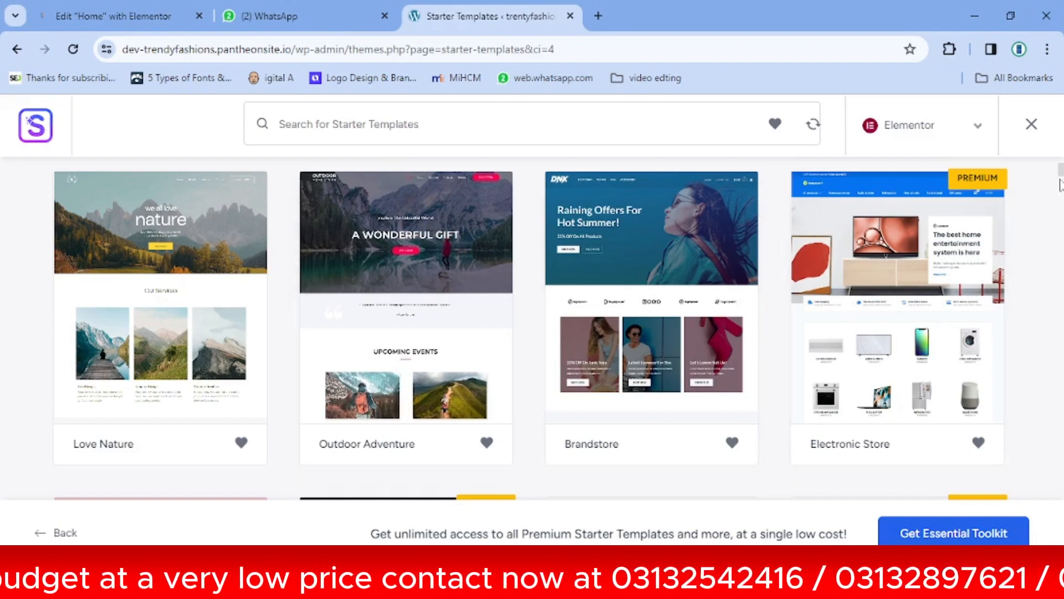
scroll(1059, 174, up, 5)
mouse_move(119, 382)
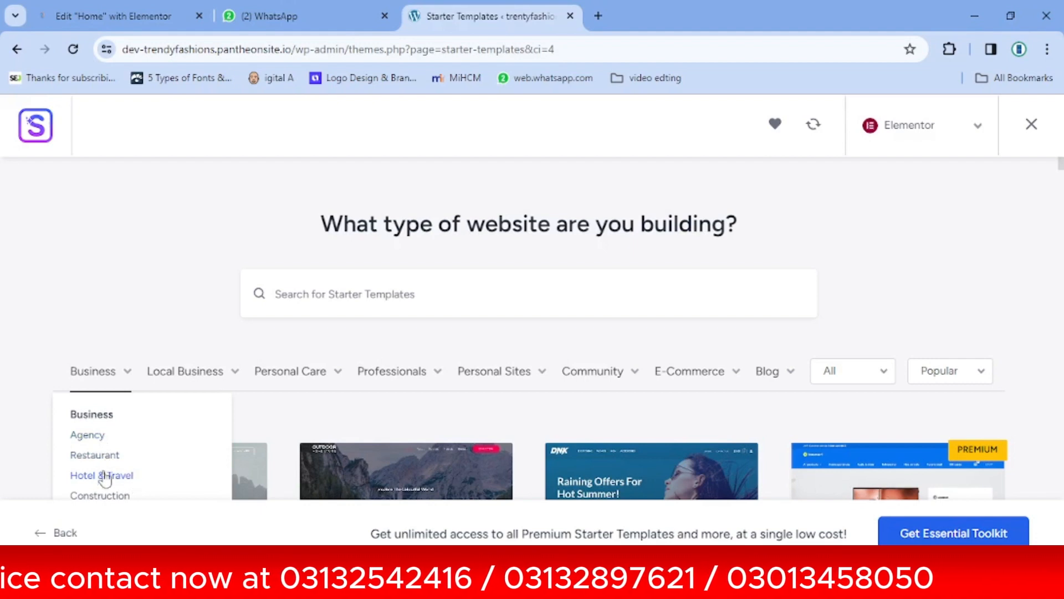
mouse_move(177, 380)
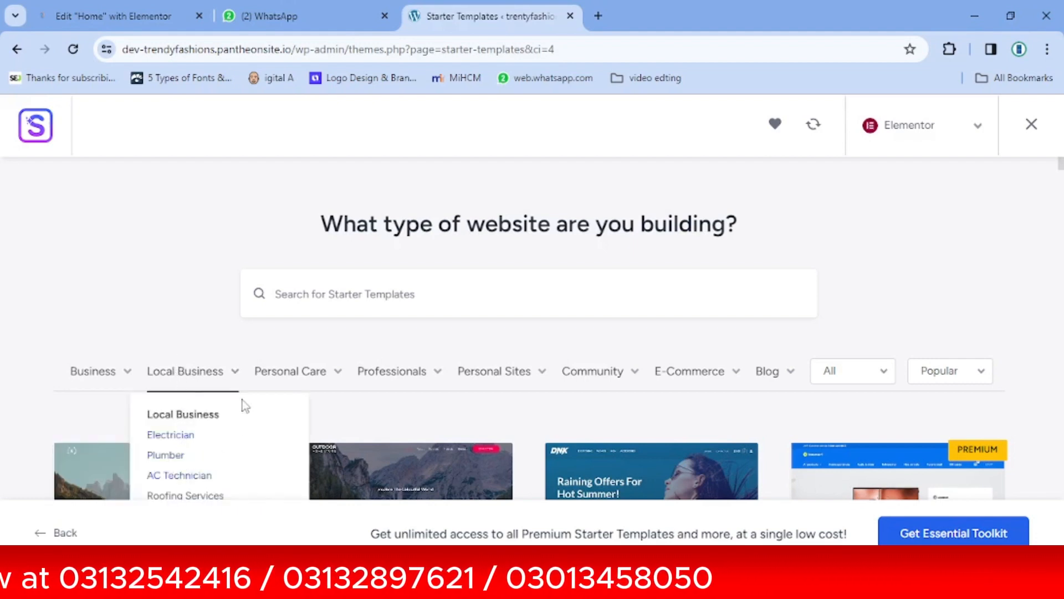
mouse_move(291, 374)
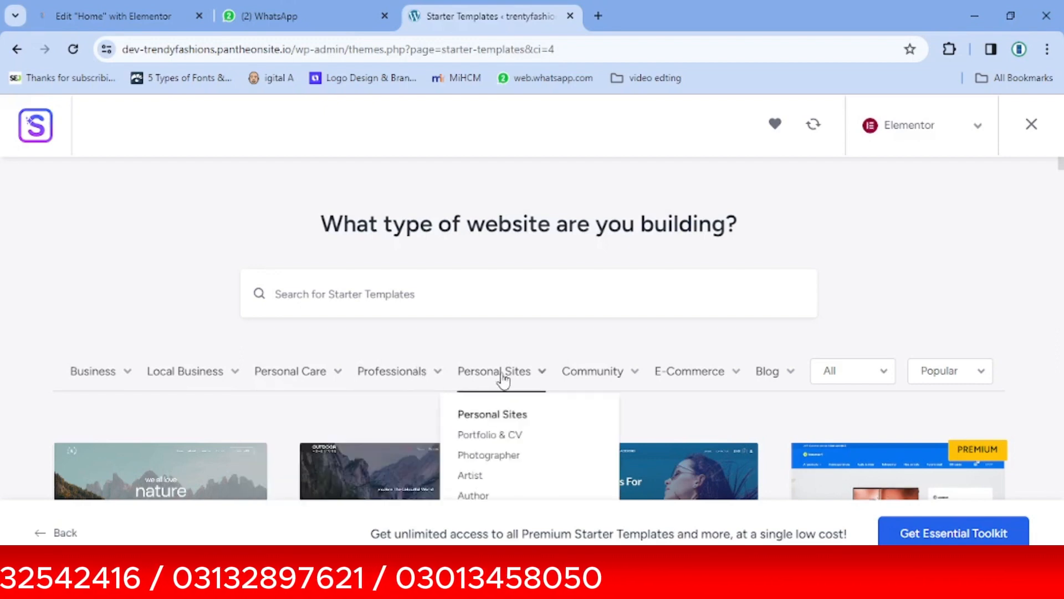
mouse_move(686, 391)
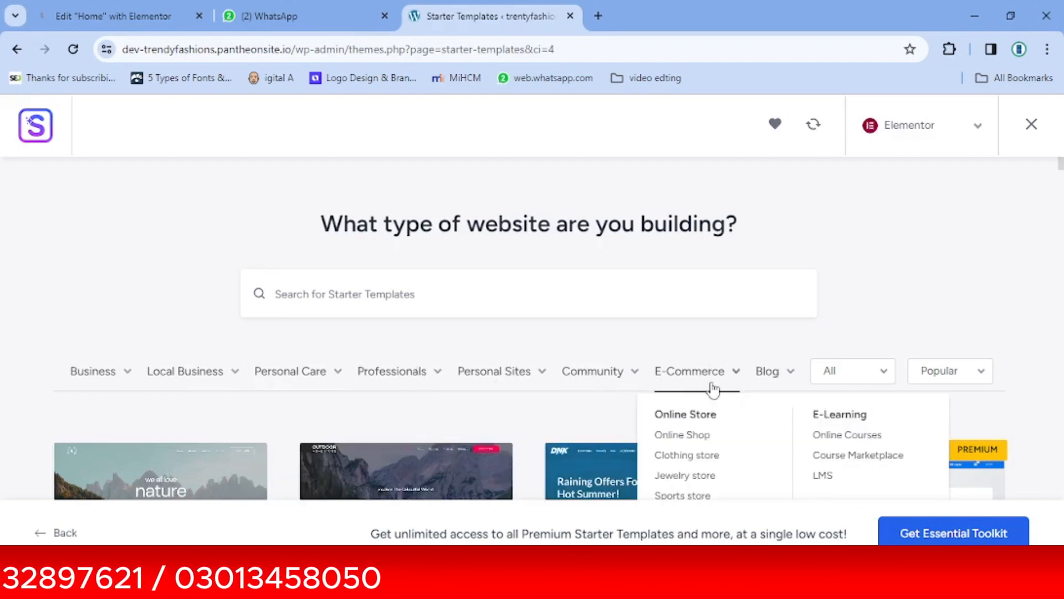
scroll(1061, 167, down, 5)
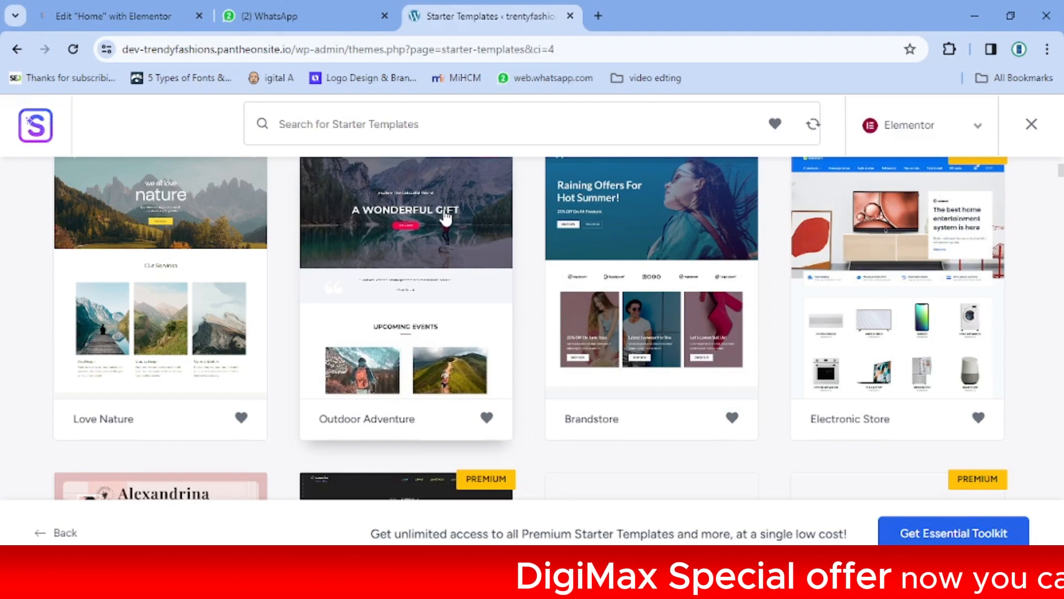
Pick Outdoor Adventure, skip the logo, and keep default colours with Montserrat/Noto Sans fonts
click(446, 218)
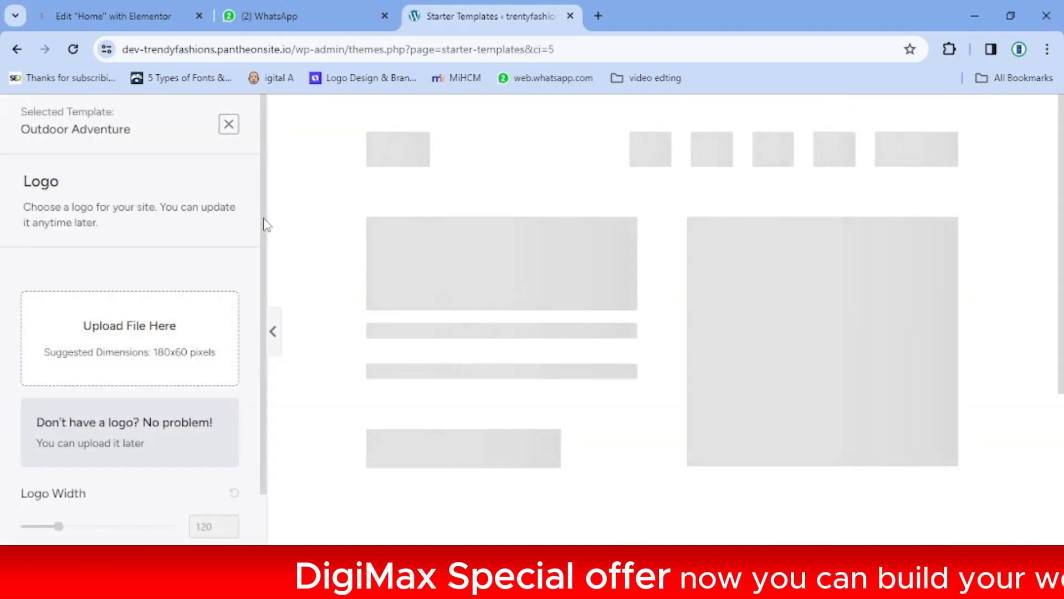
scroll(261, 232, down, 1)
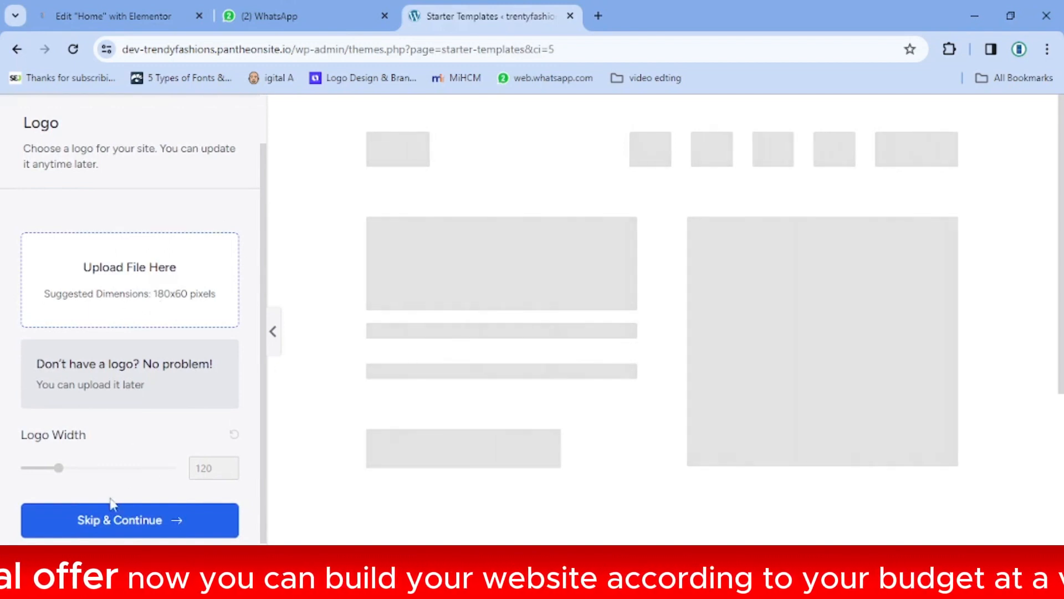
click(123, 519)
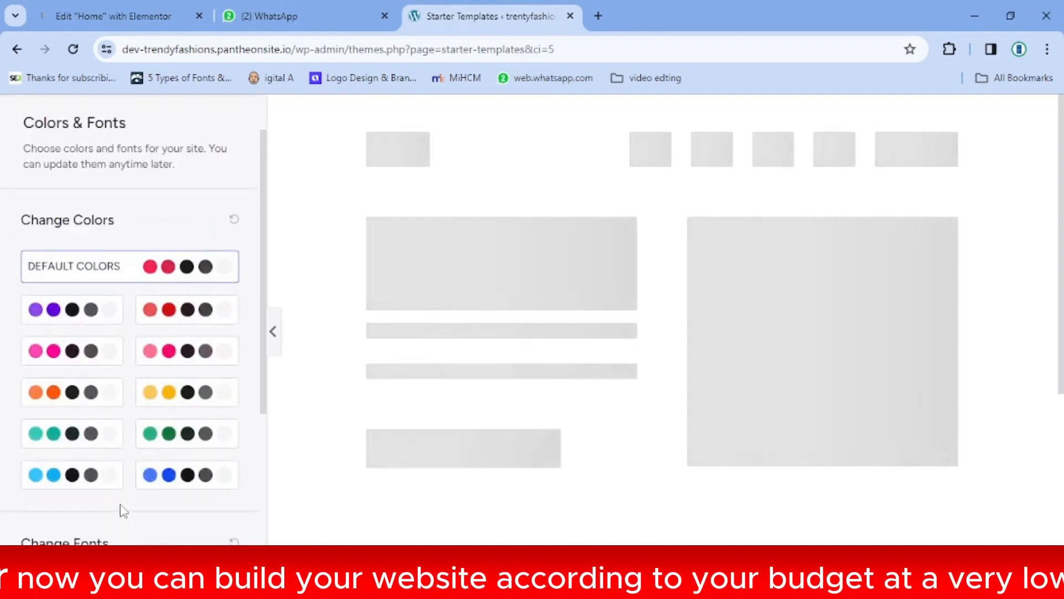
drag(261, 216, 261, 306)
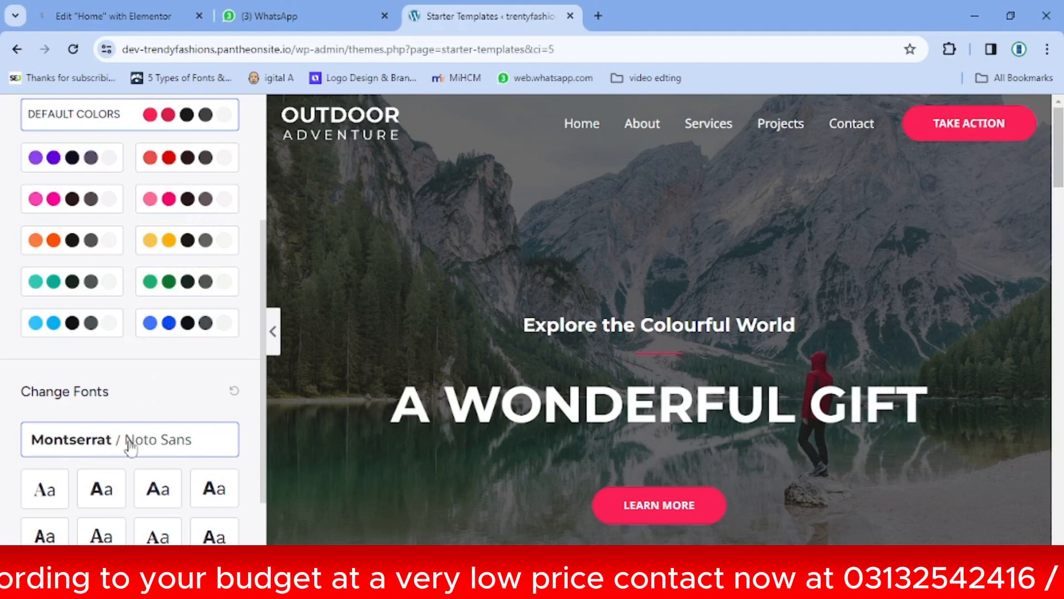
scroll(258, 456, down, 1)
scroll(258, 455, down, 1)
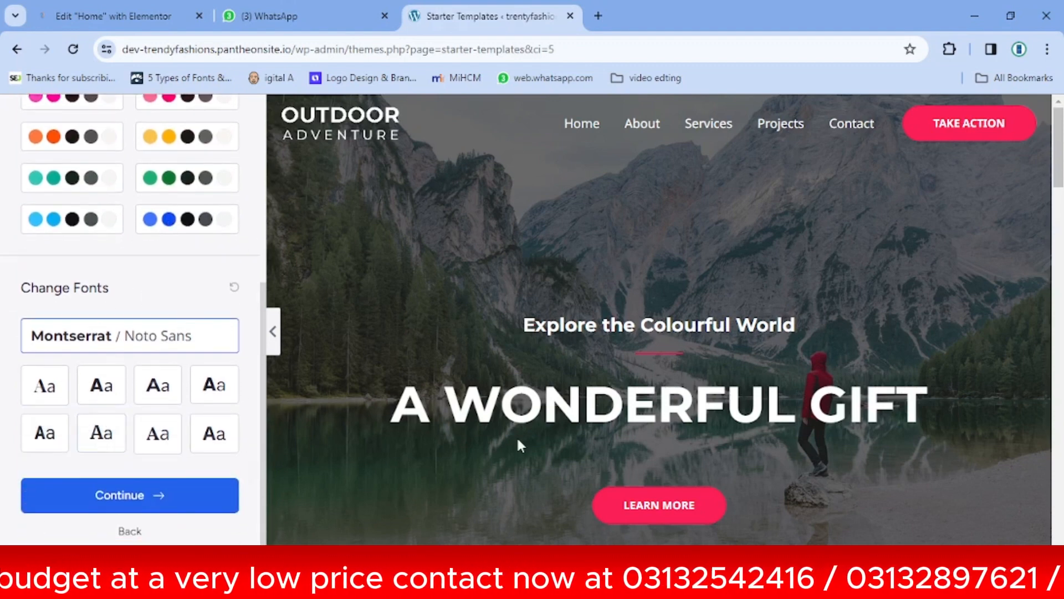
Accept the colours and fonts, then enter a first name and work e-mail
click(129, 499)
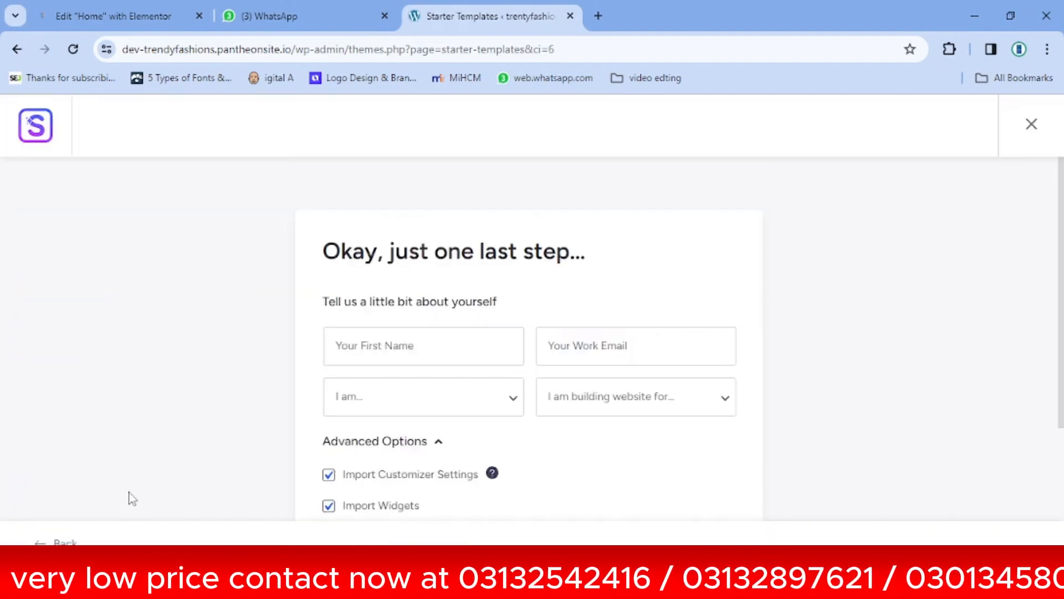
click(422, 349)
text(shai=)
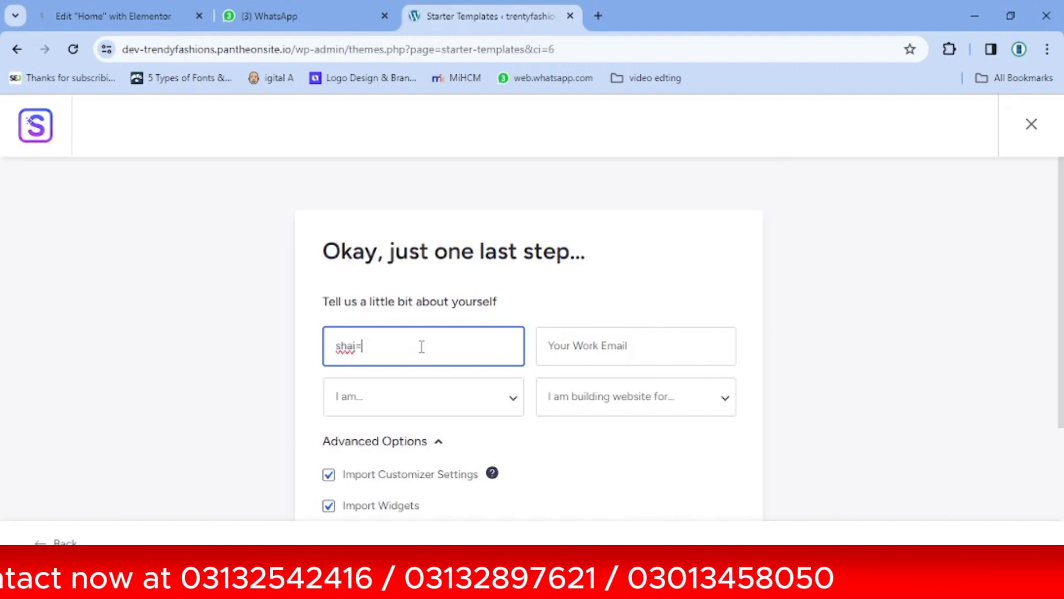
key(BackSpace)
key(BackSpace)
text(oaib)
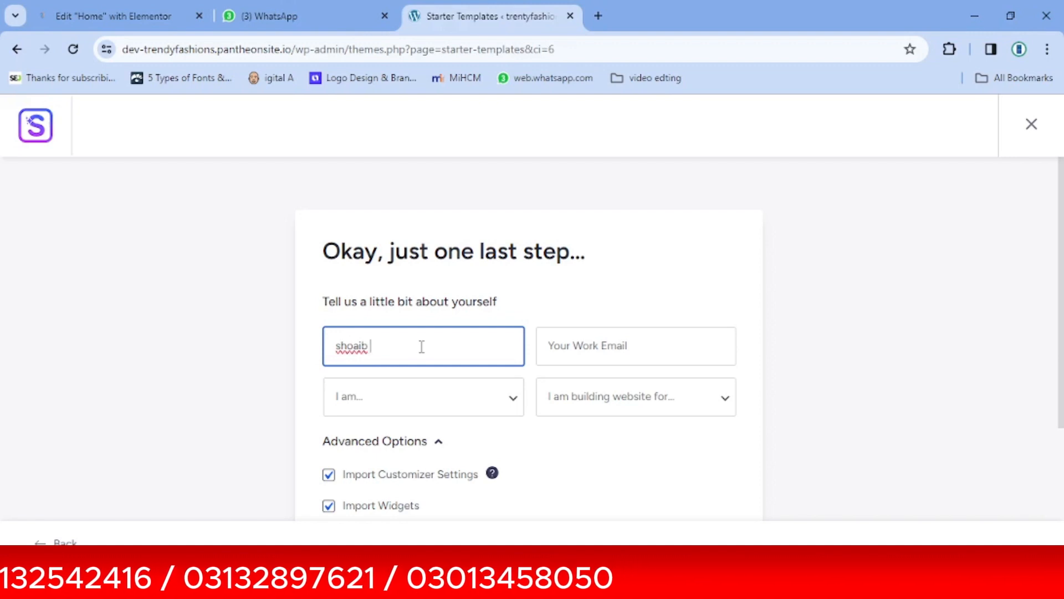
click(560, 351)
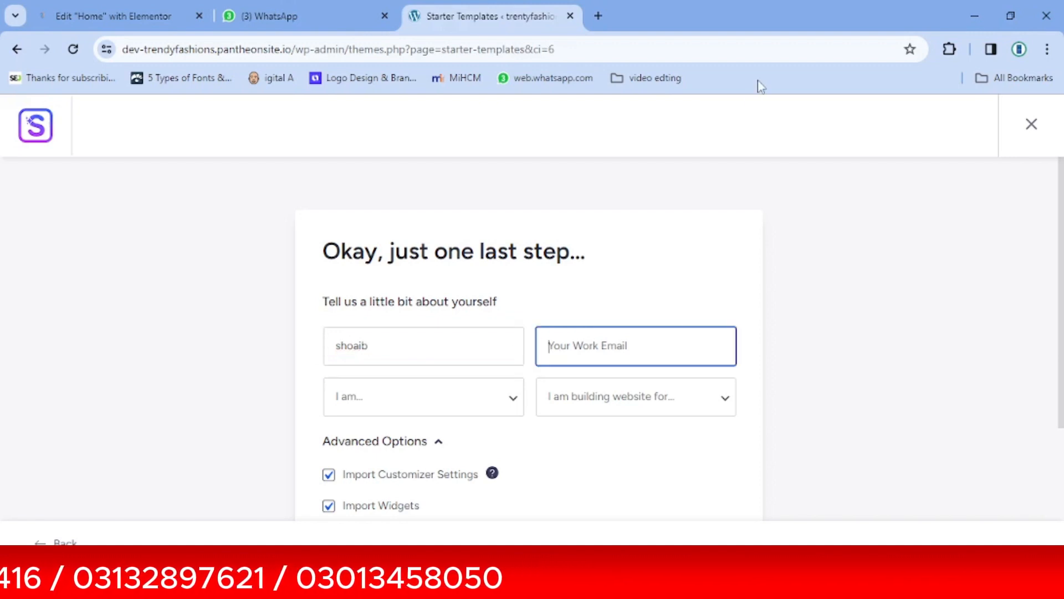
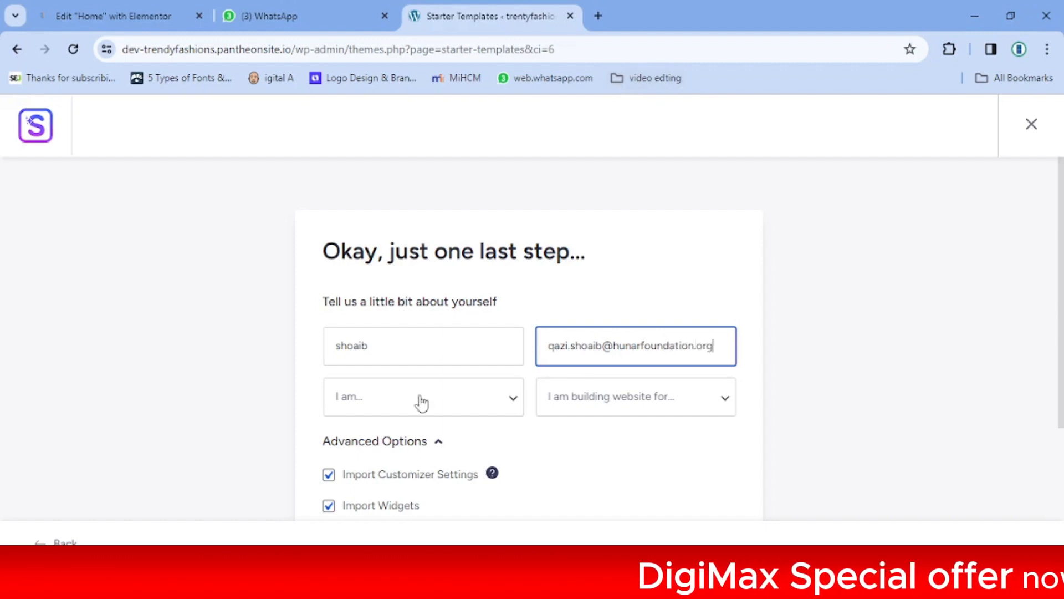
Set experience to Beginner and the site's purpose to Myself/My Company
click(431, 417)
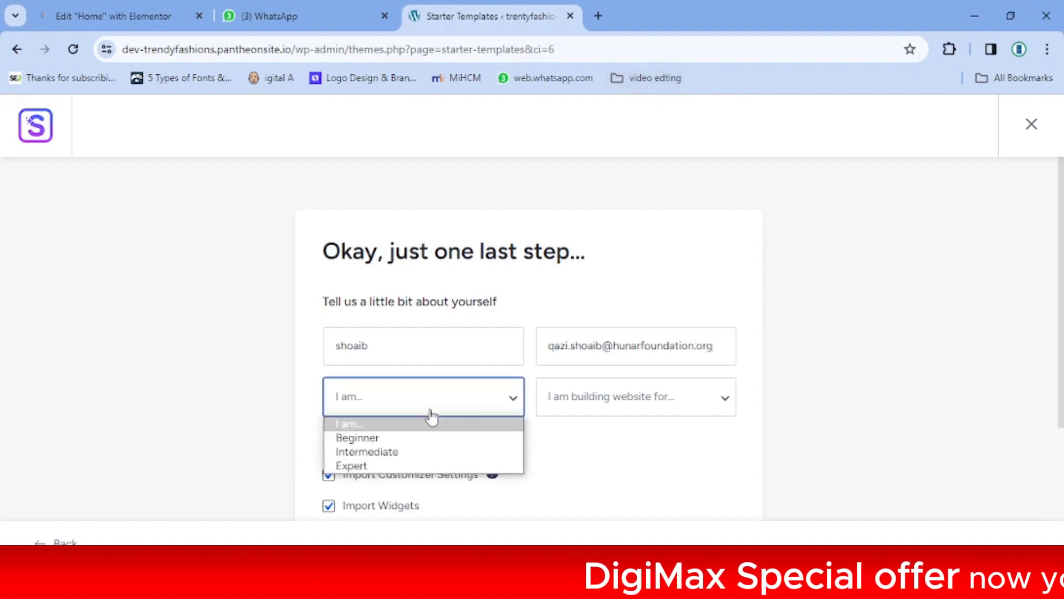
click(410, 439)
click(639, 400)
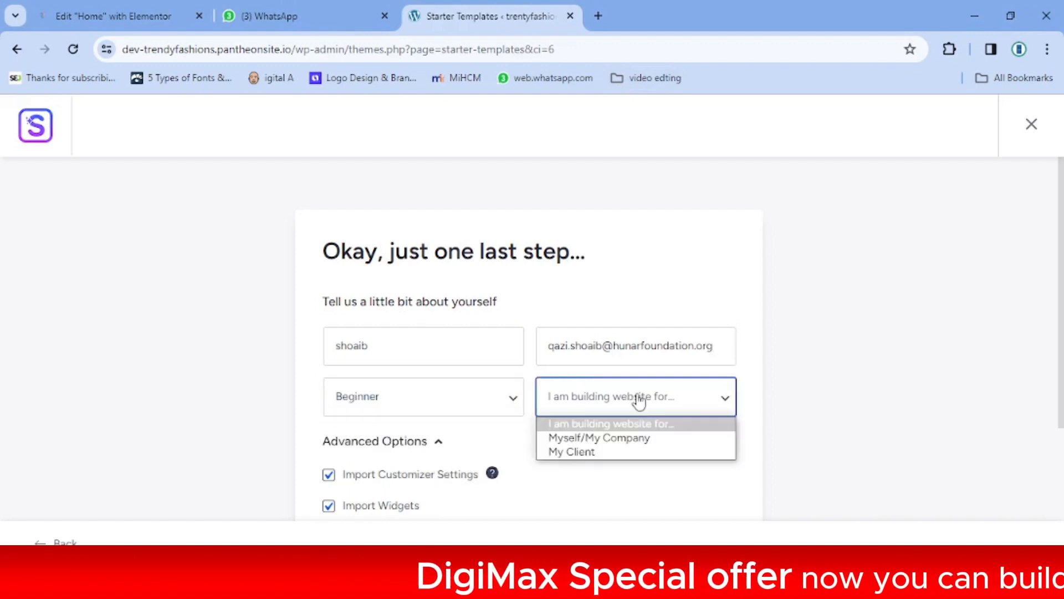
click(639, 442)
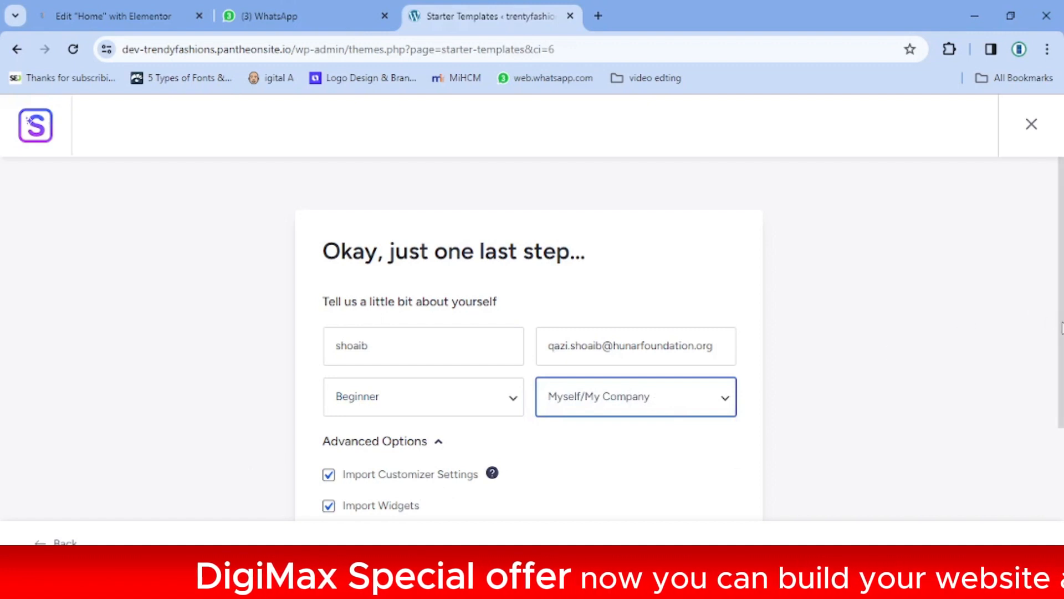
drag(1061, 327, 1060, 476)
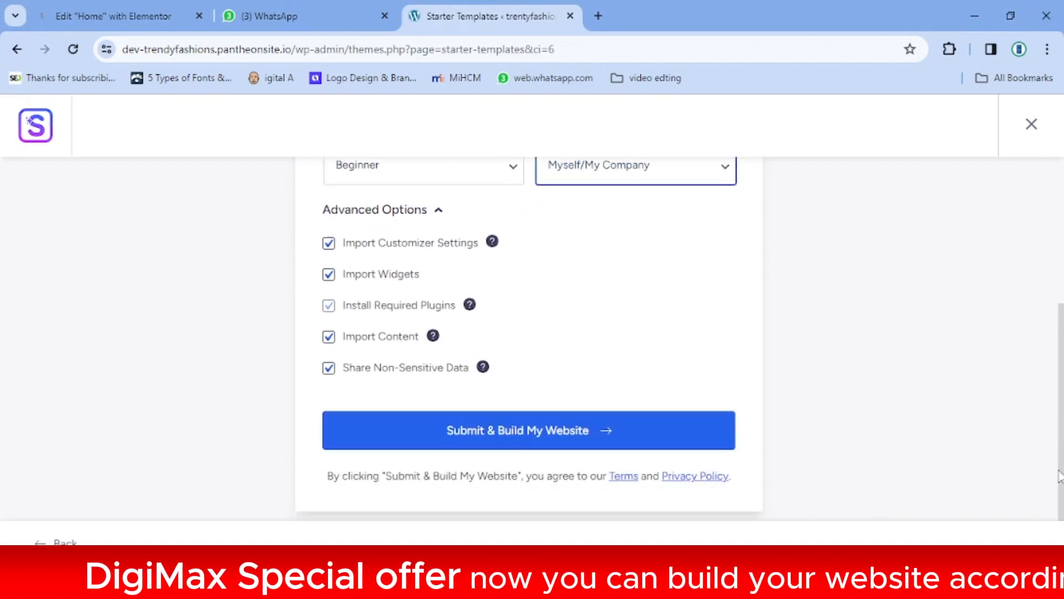
Build the website from the template and view the finished 'A WONDERFUL GIFT' homepage
click(580, 441)
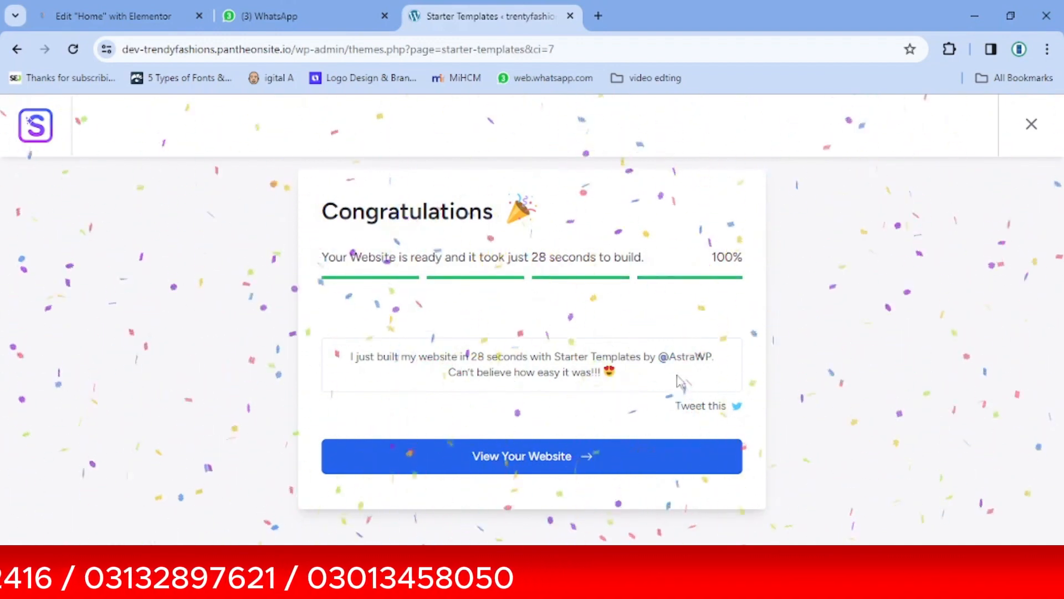
click(543, 456)
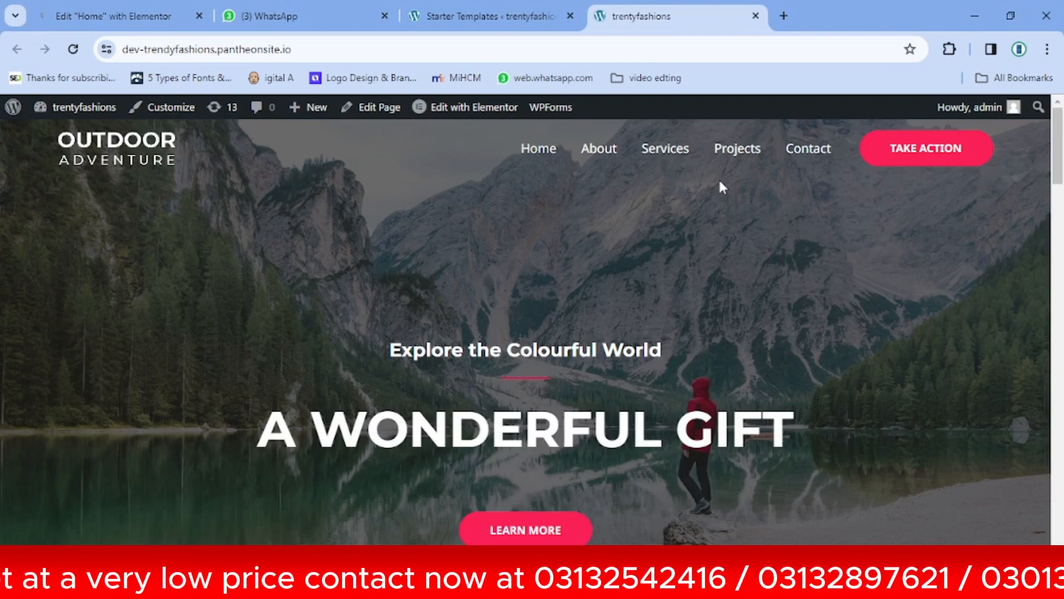
Scroll the Outdoor Adventure homepage and open the Astra Customizer from the admin bar
drag(1061, 175, 1061, 114)
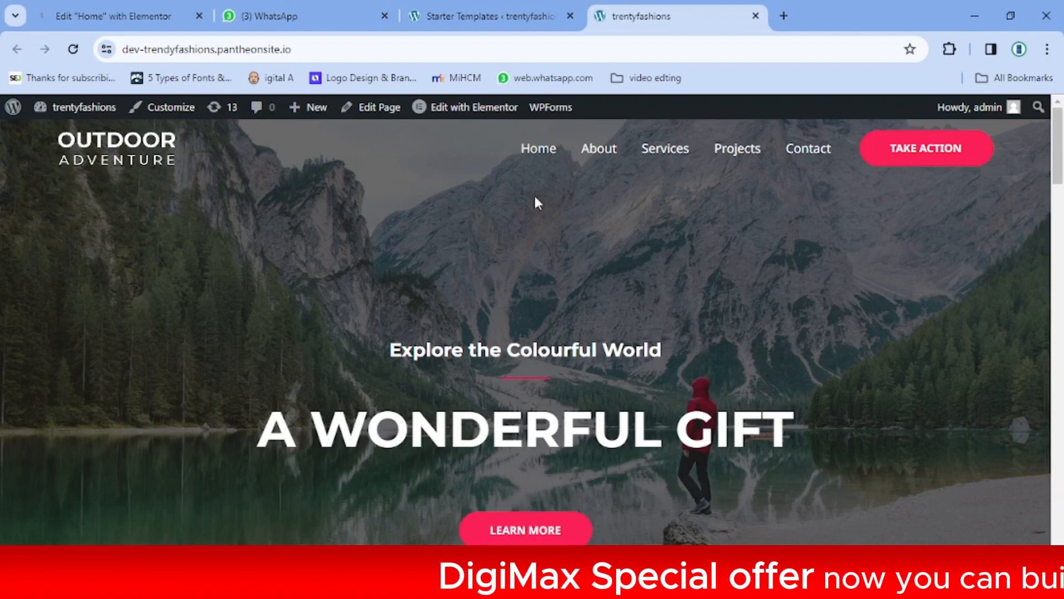
mouse_move(463, 122)
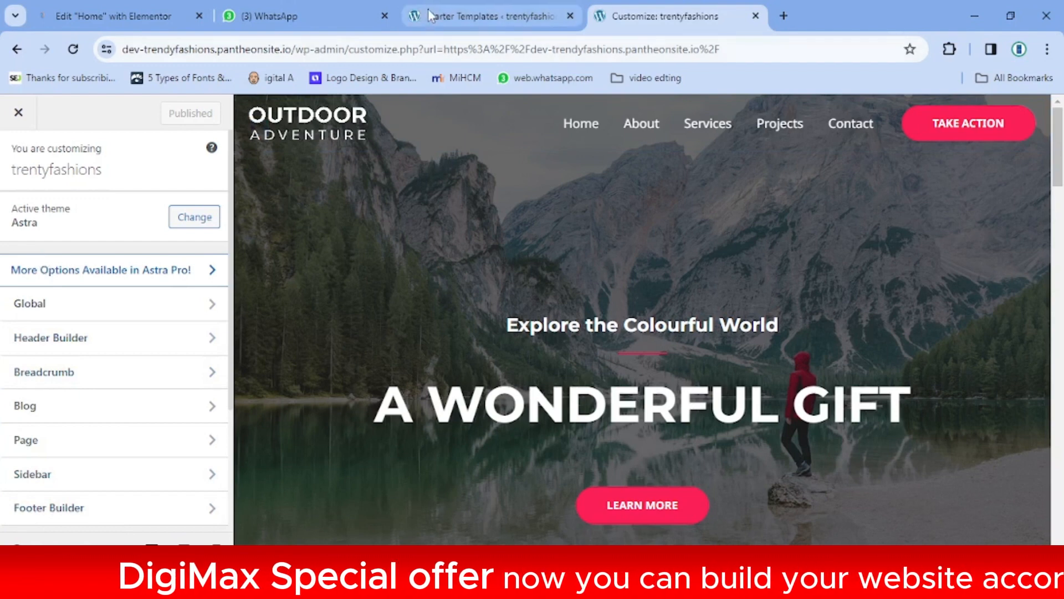
In the Header Builder, open the Site Title & Logo settings and begin changing the logo
mouse_move(420, 17)
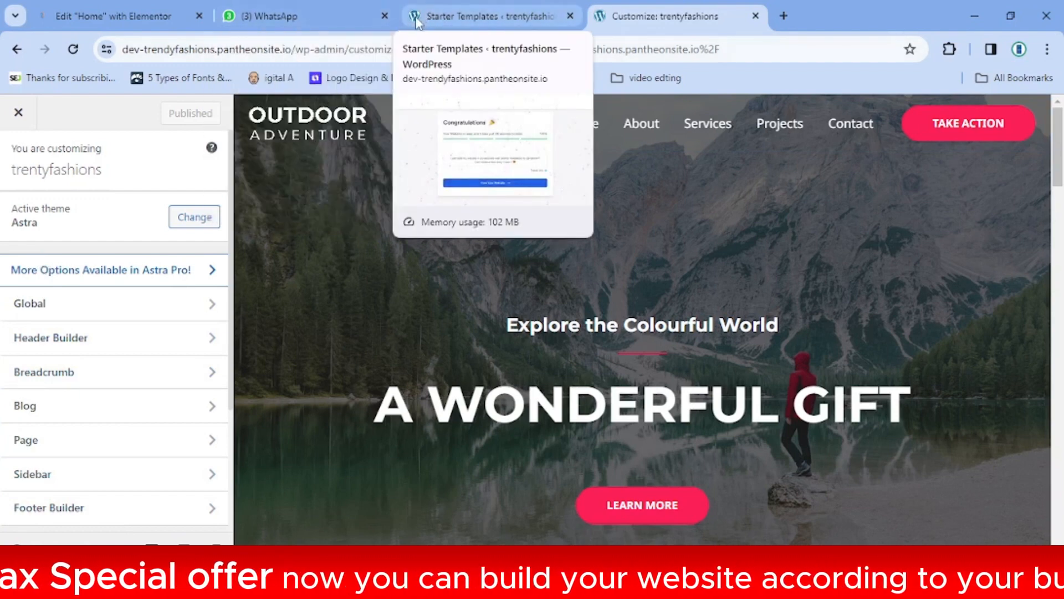
mouse_move(598, 20)
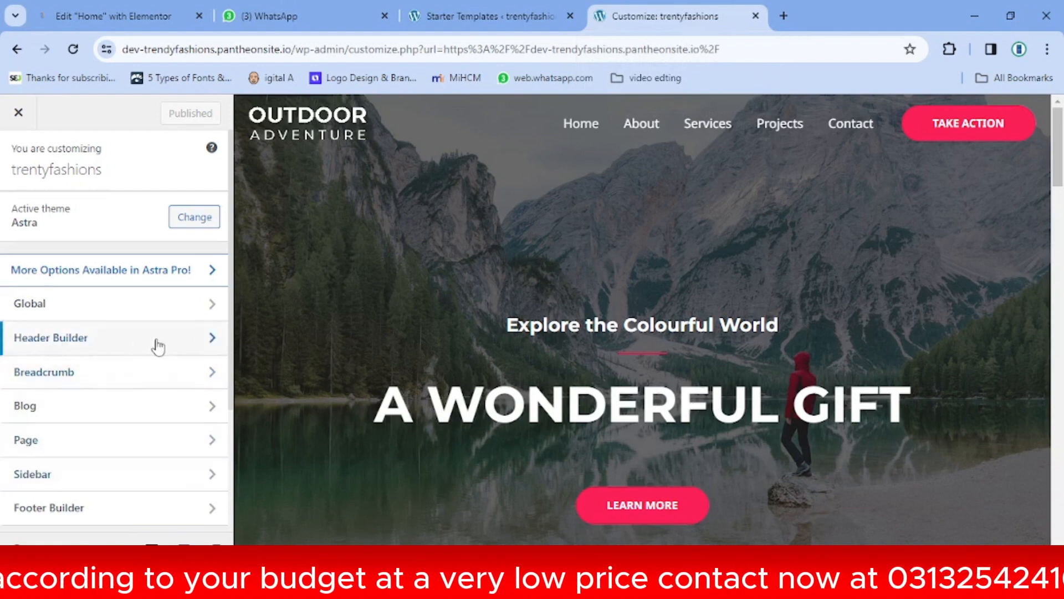
click(96, 349)
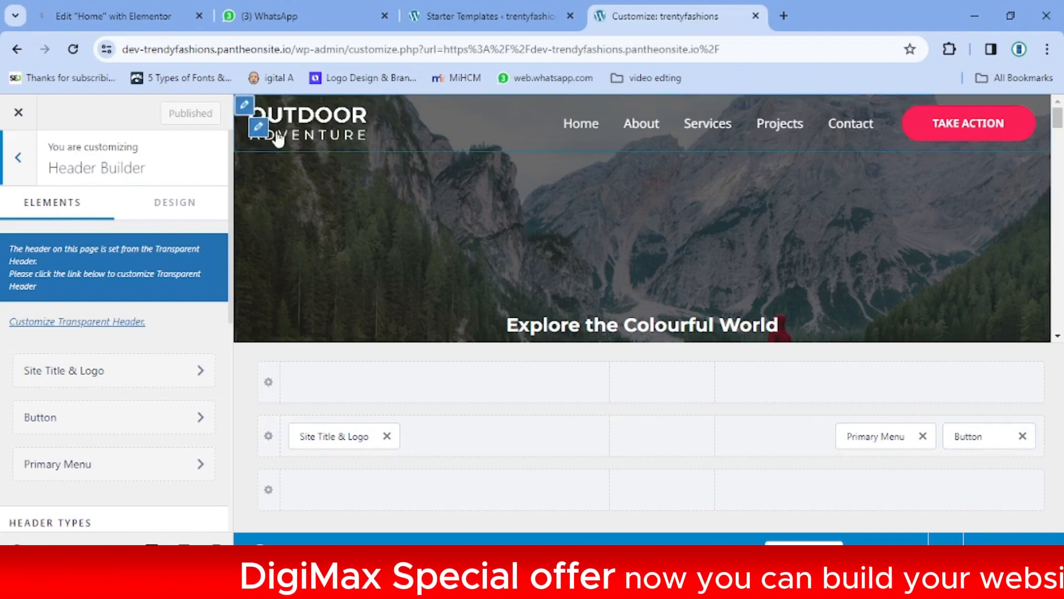
click(74, 381)
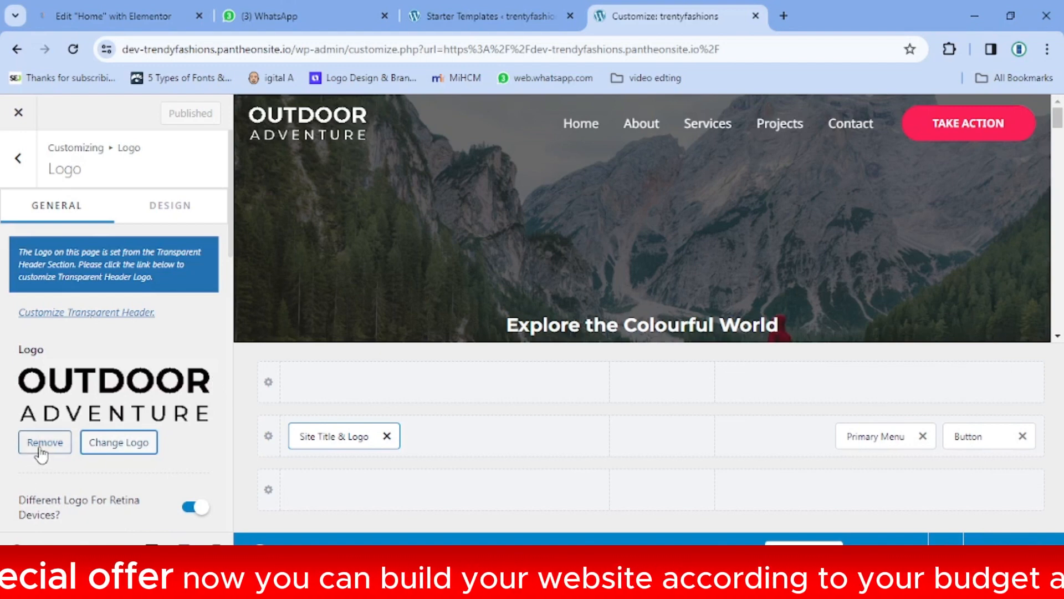
click(122, 446)
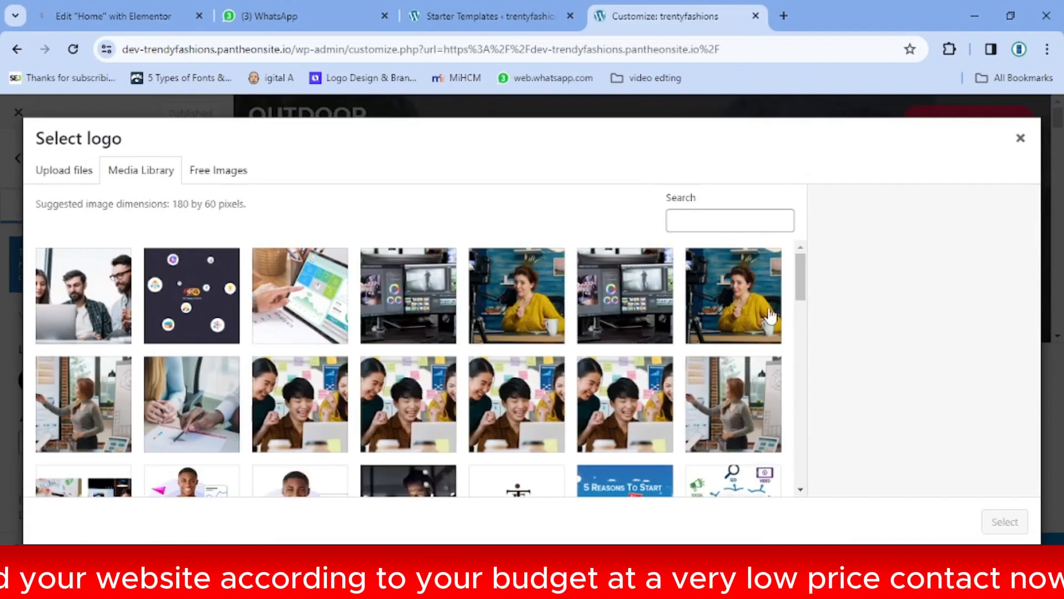
Upload the ZEEST image file and select it as the new logo for cropping
scroll(801, 317, down, 2)
mouse_move(801, 317)
mouse_down()
mouse_move(803, 460)
mouse_move(800, 301)
mouse_up()
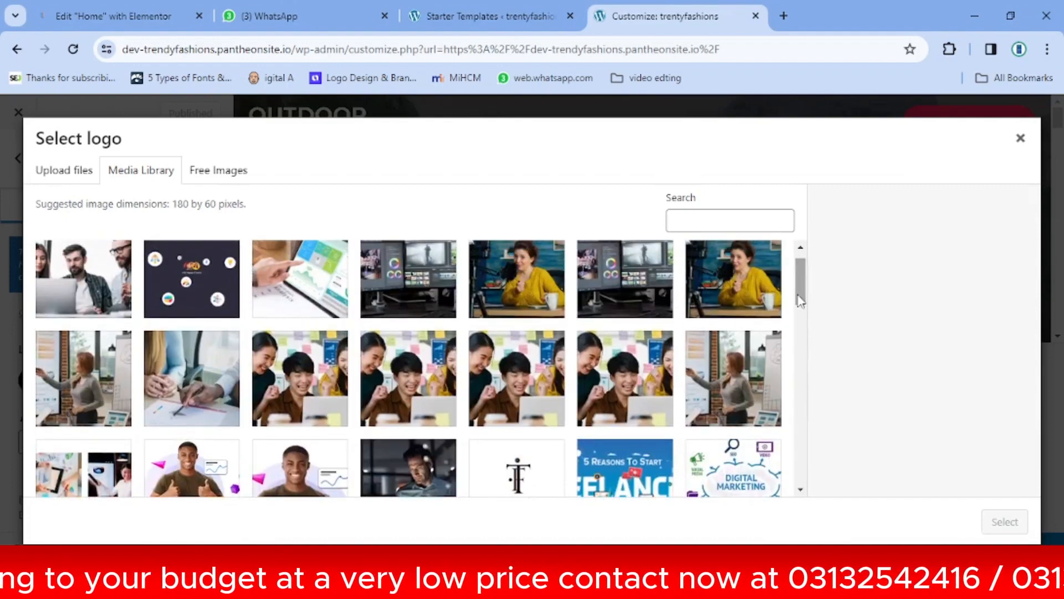
click(83, 170)
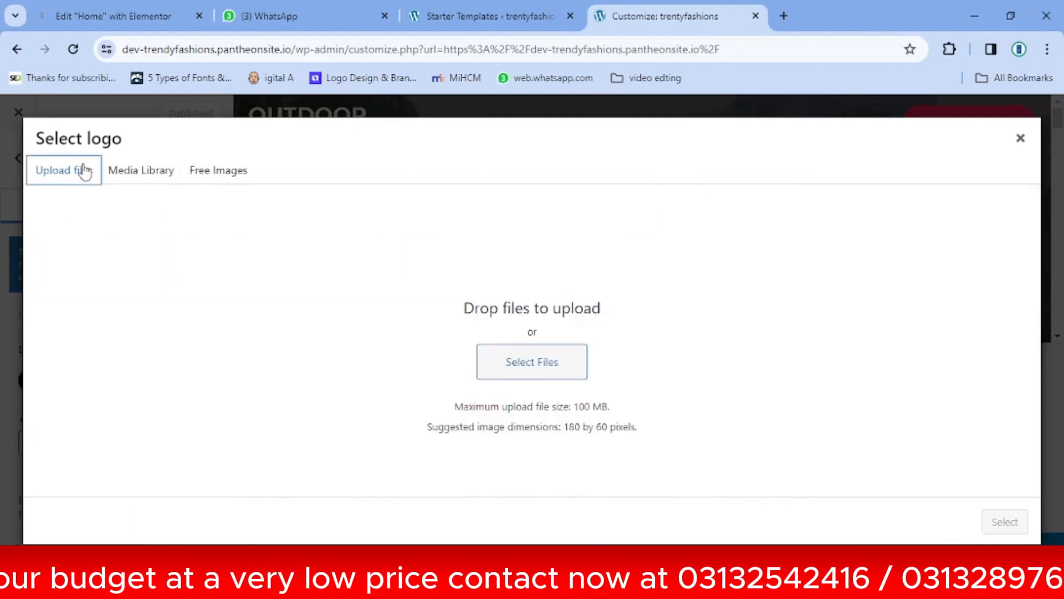
click(540, 364)
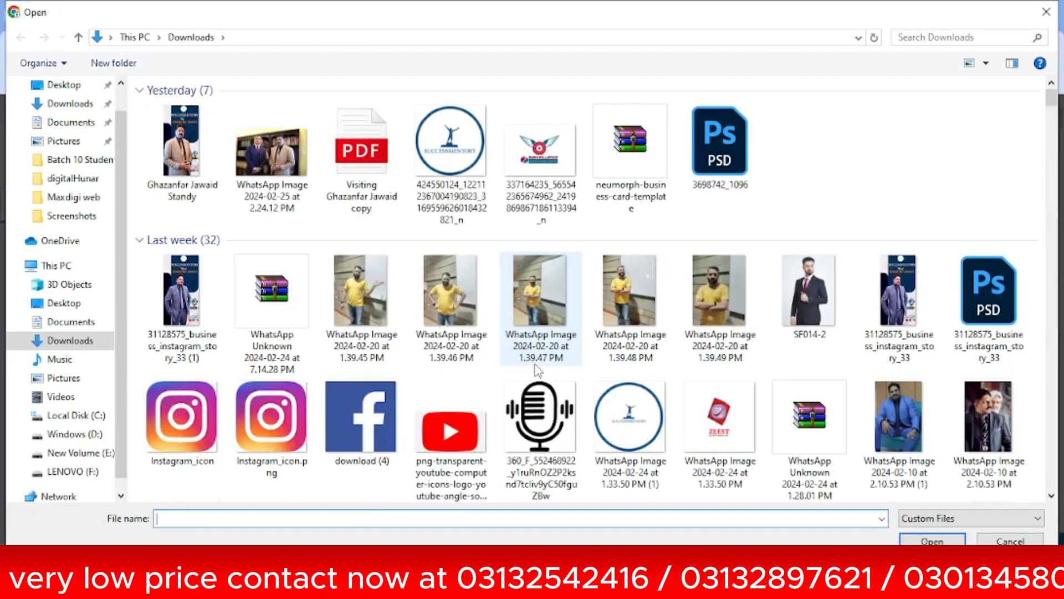
click(723, 432)
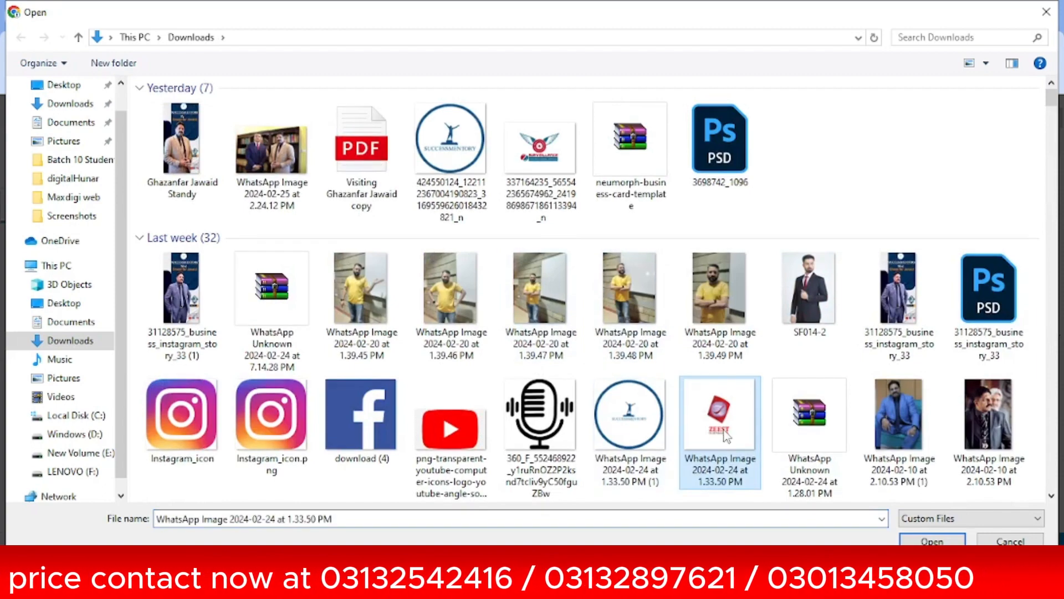
click(914, 540)
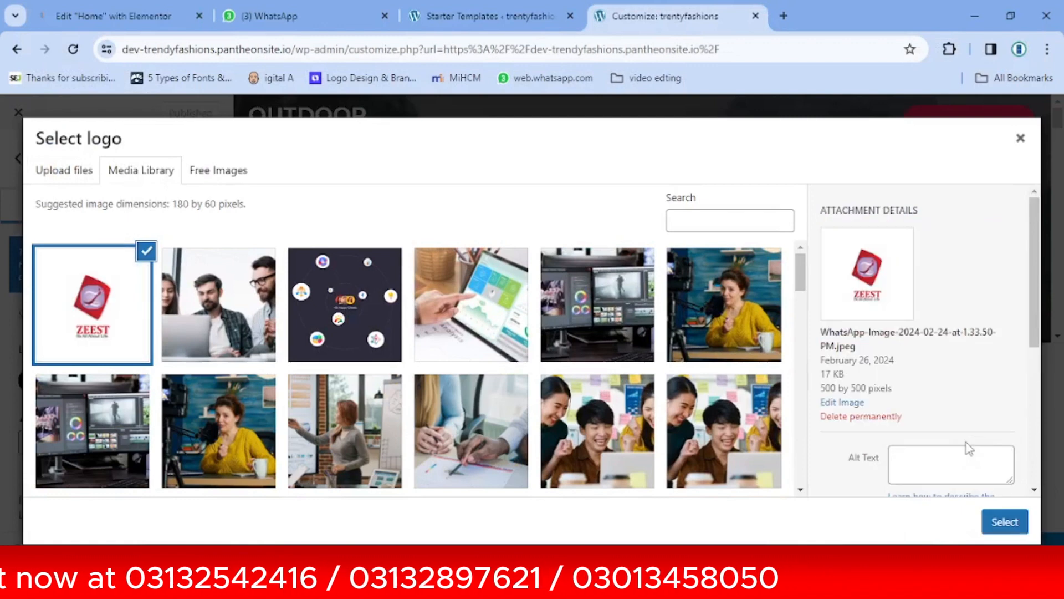
click(1007, 521)
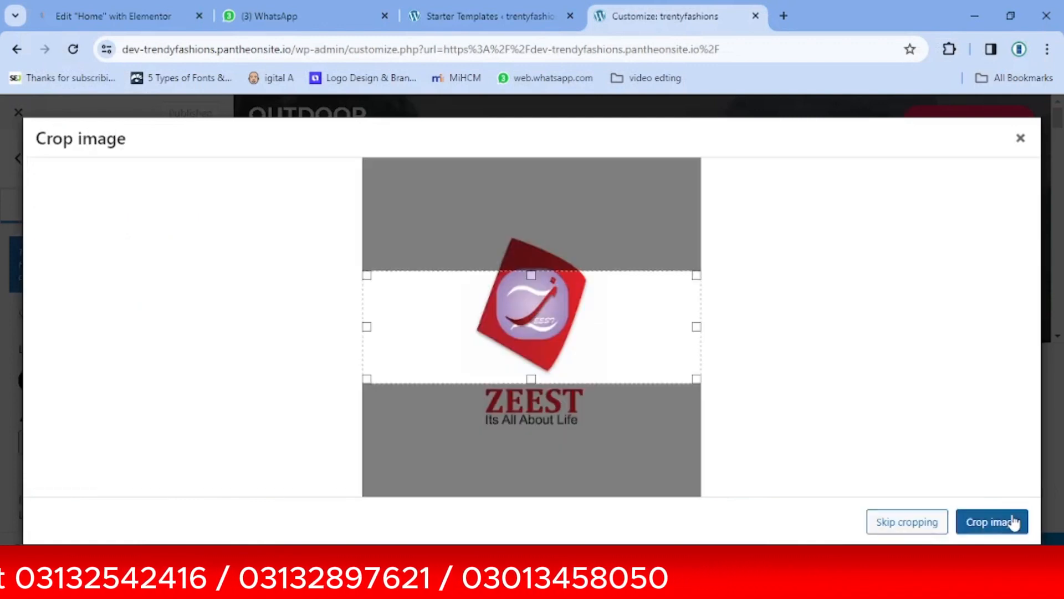
Crop the new logo tightly around the ZEEST emblem and text and apply the crop
drag(366, 327, 457, 315)
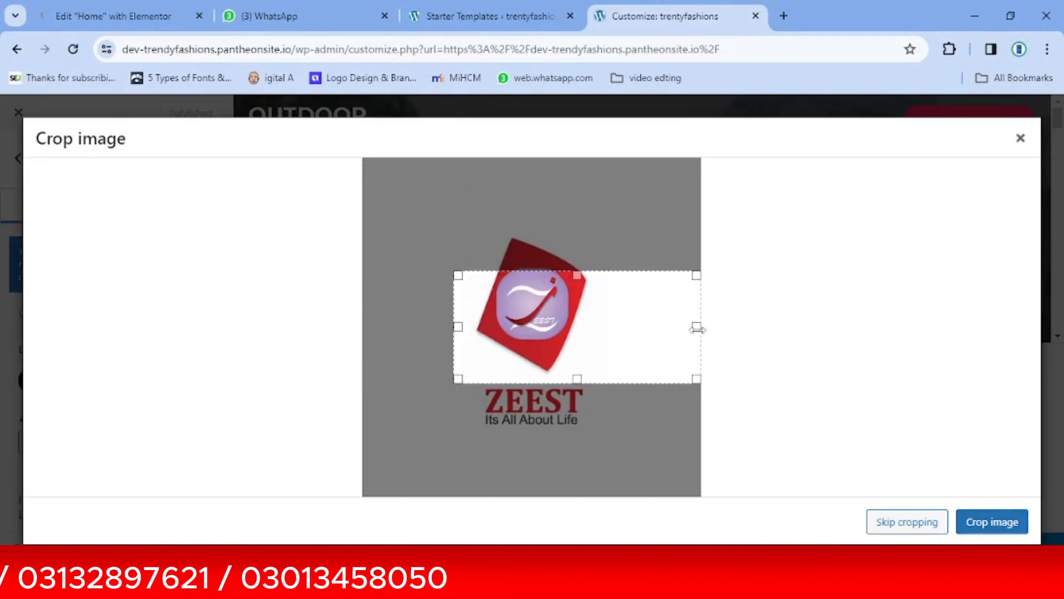
drag(699, 329, 555, 349)
drag(630, 338, 622, 338)
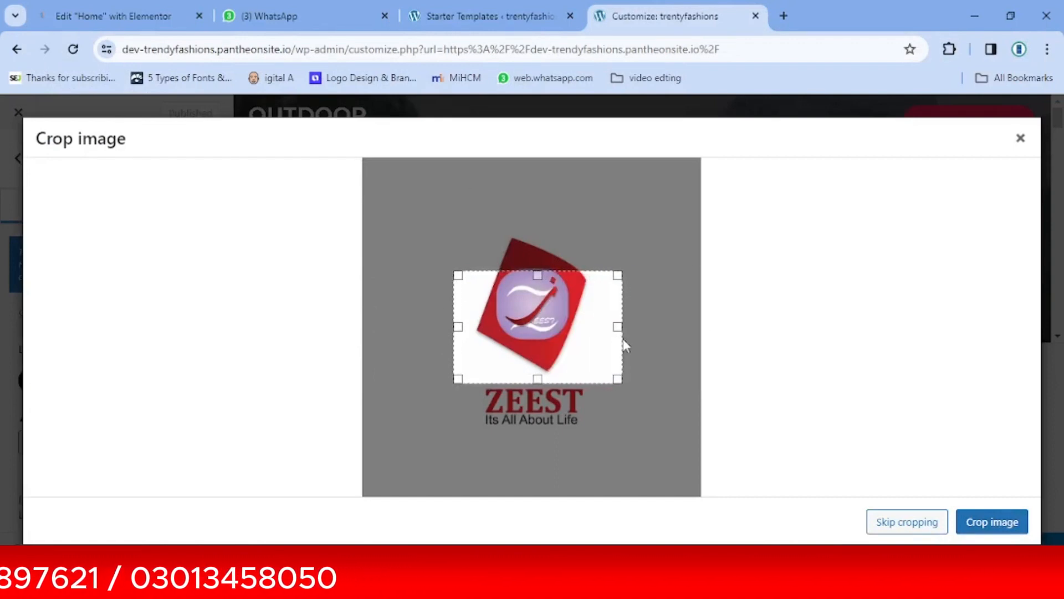
drag(538, 275, 538, 239)
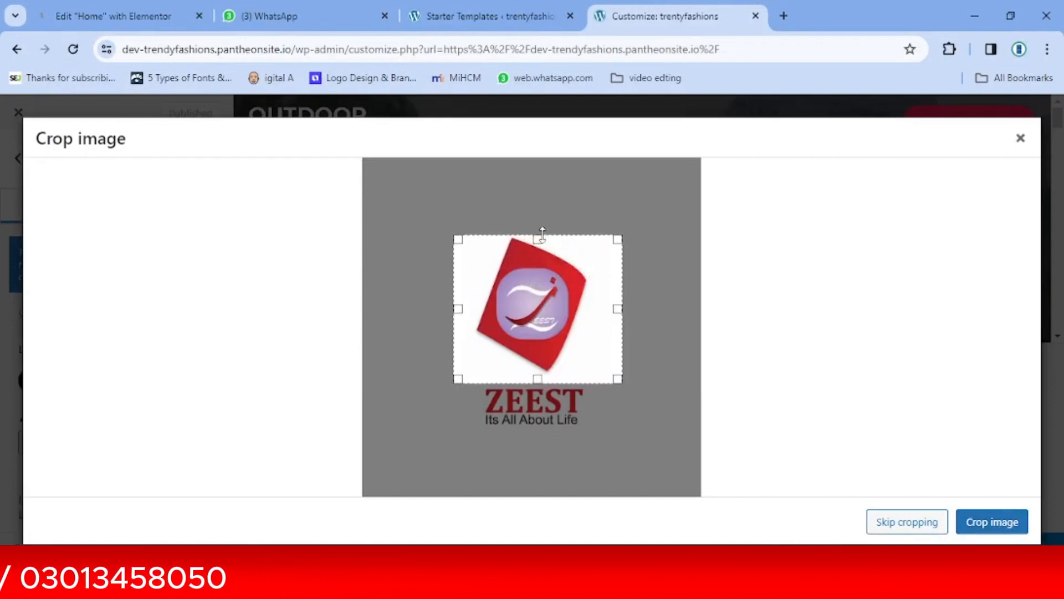
drag(535, 381, 538, 433)
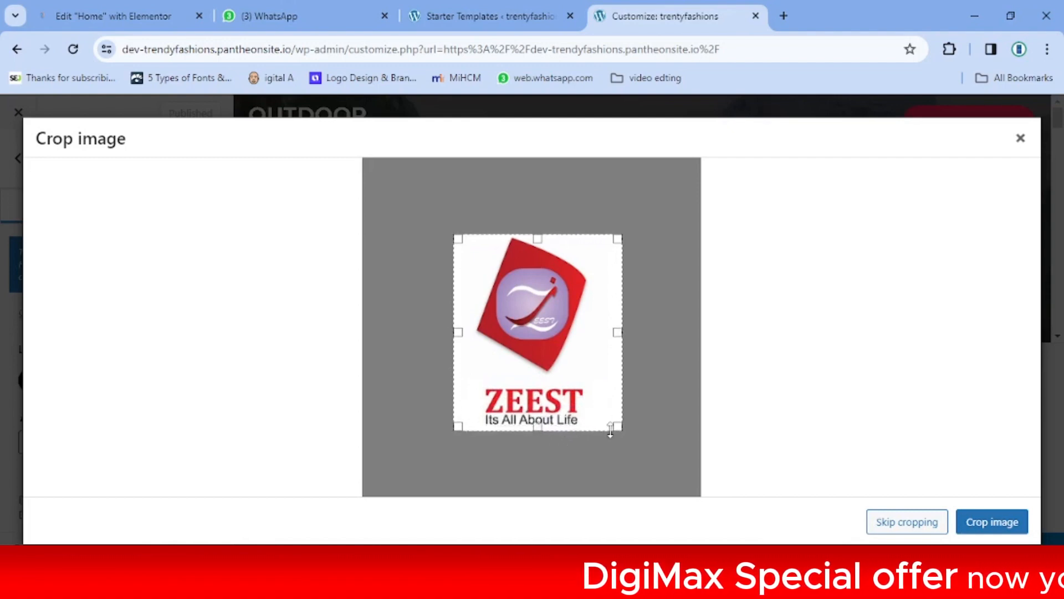
drag(622, 331, 596, 331)
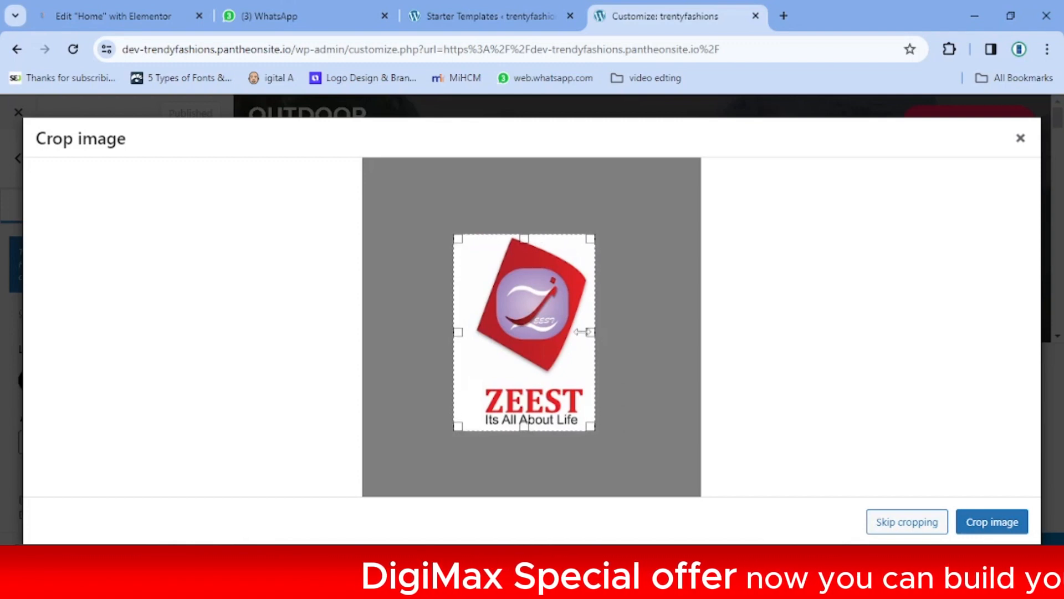
drag(456, 331, 468, 329)
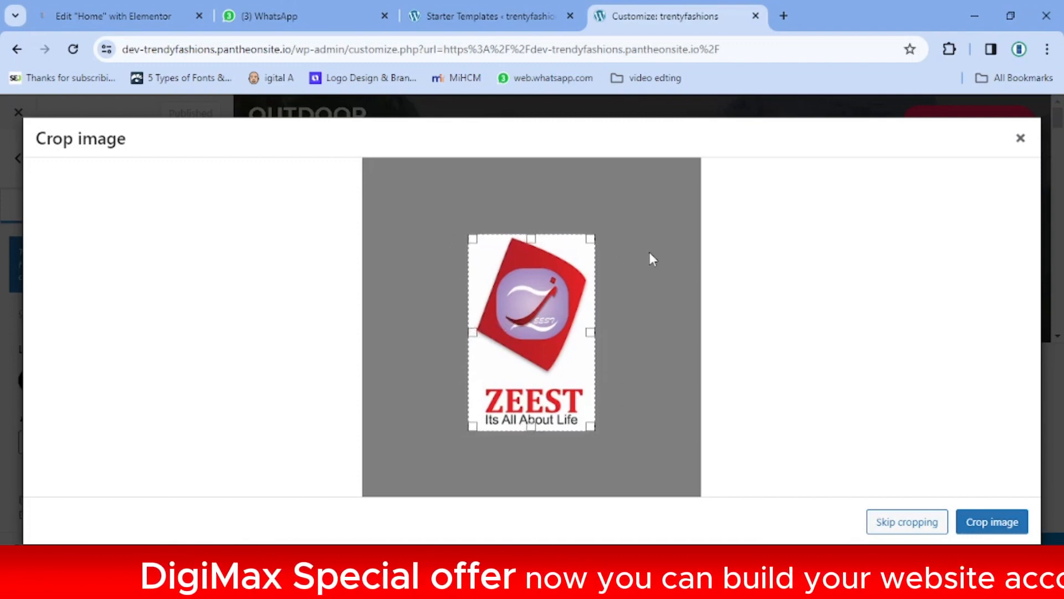
click(1010, 525)
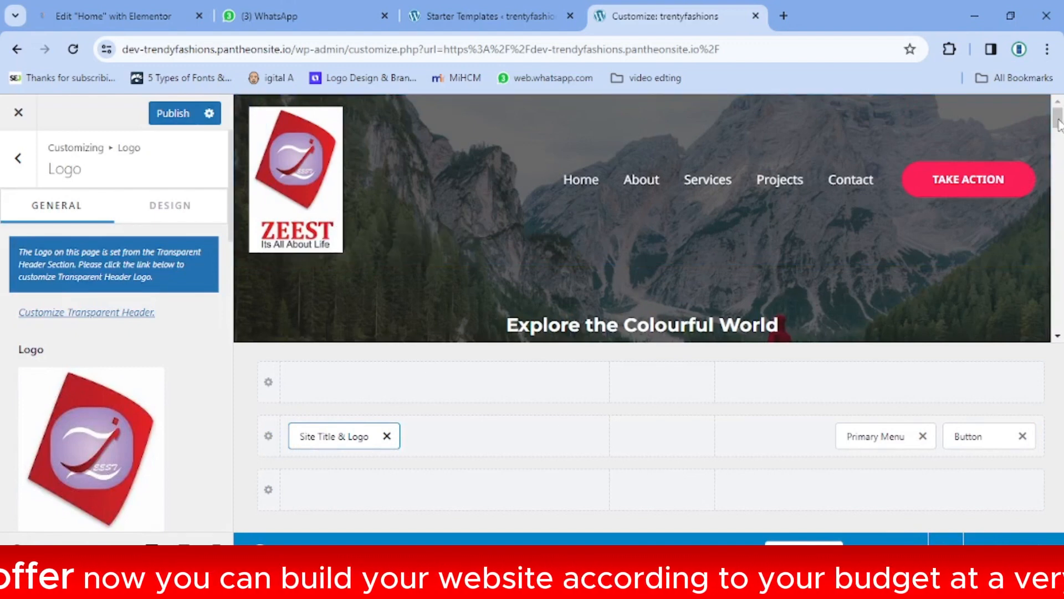
Reopen the logo picker and close it again, keeping the cropped ZEEST logo
drag(1058, 123, 1059, 134)
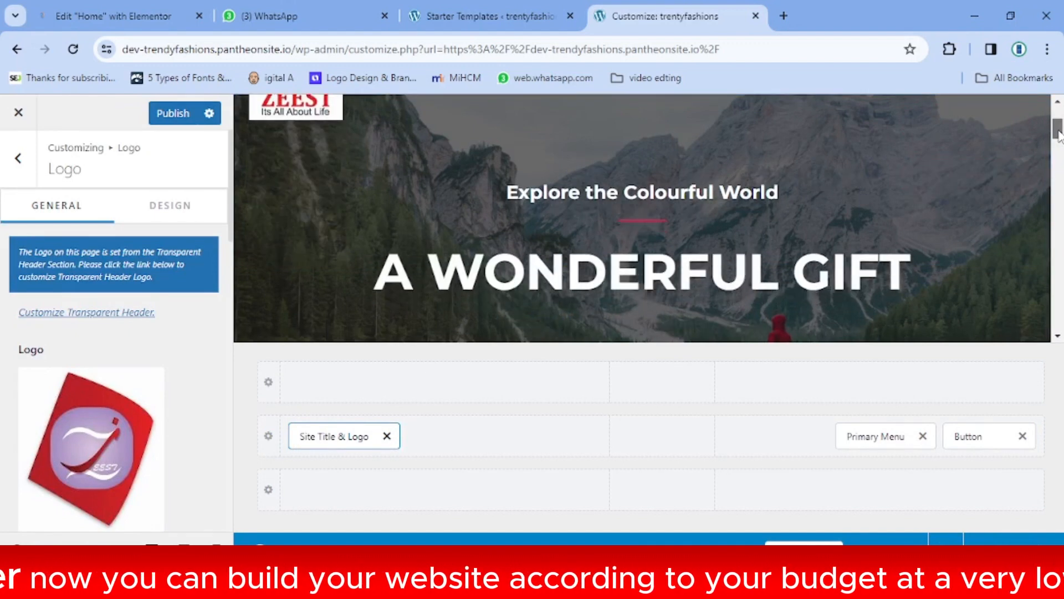
click(108, 459)
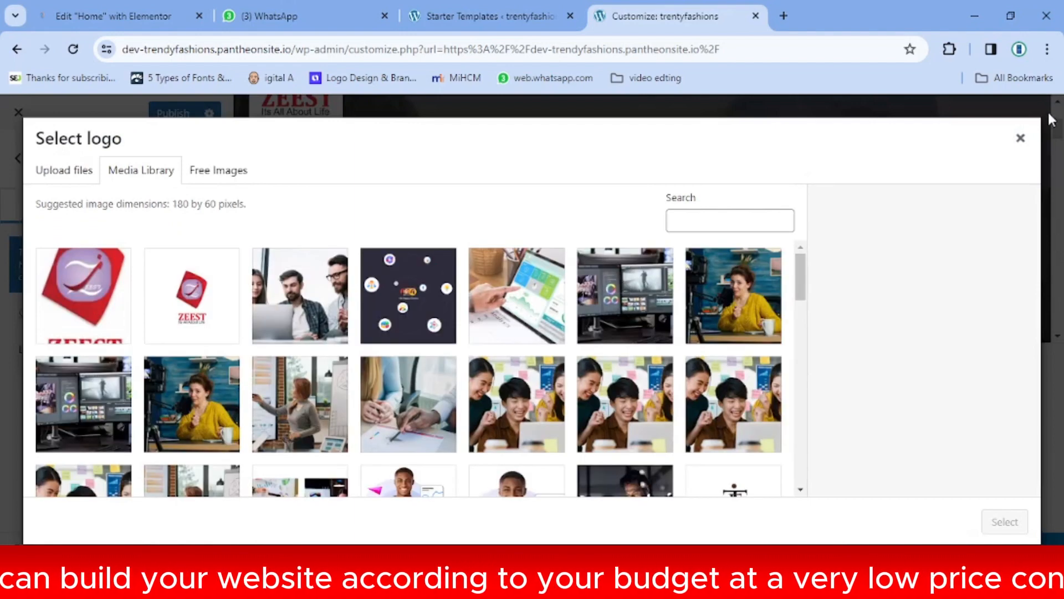
click(1021, 139)
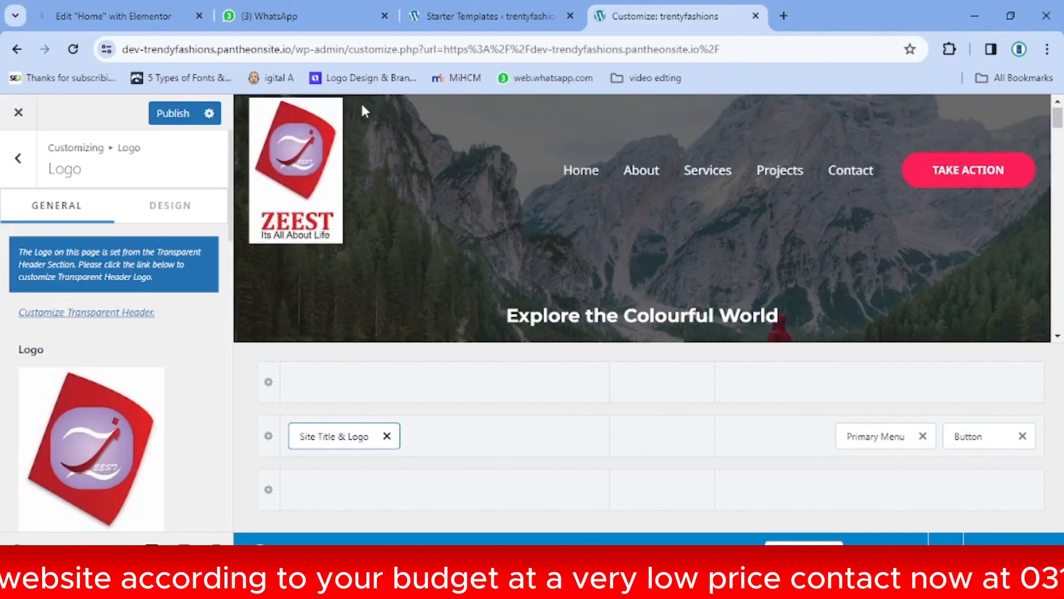
scroll(230, 280, down, 4)
Reduce the header Logo Width to 65 px and publish the customizer change
drag(232, 280, 234, 363)
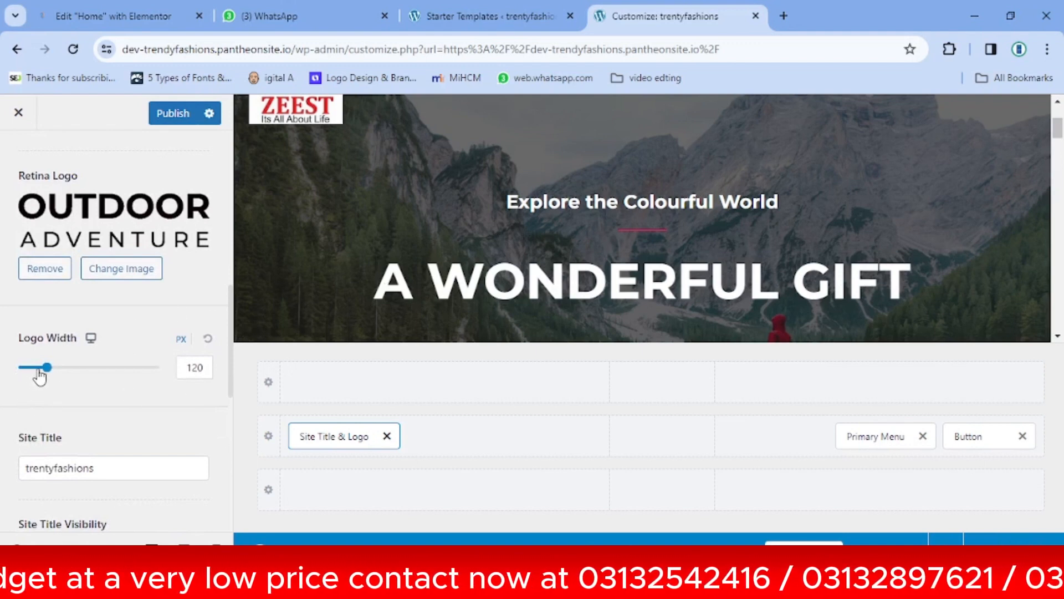
drag(47, 368, 38, 368)
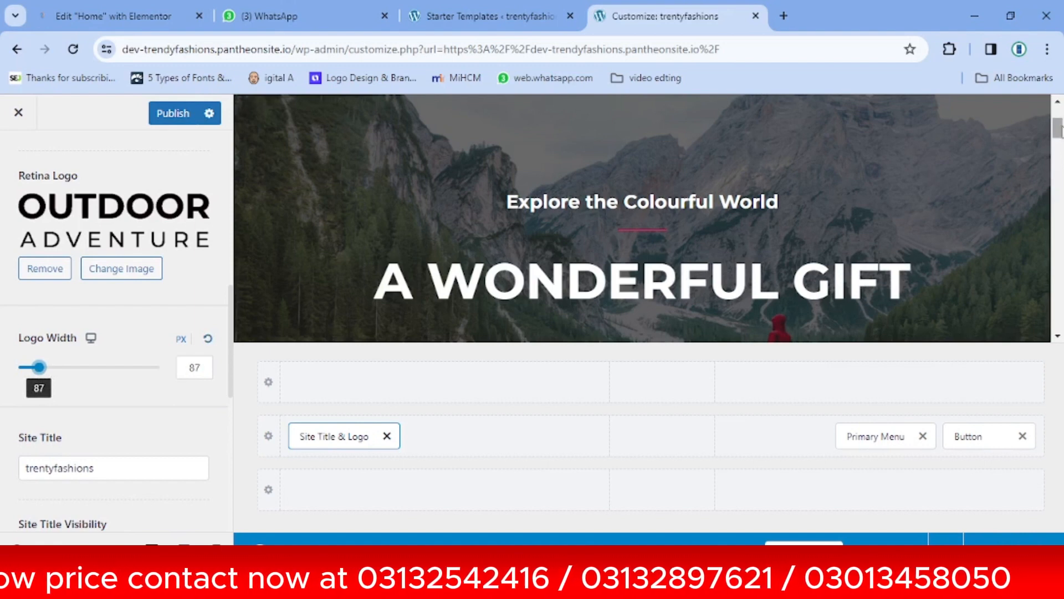
drag(1060, 129, 1060, 118)
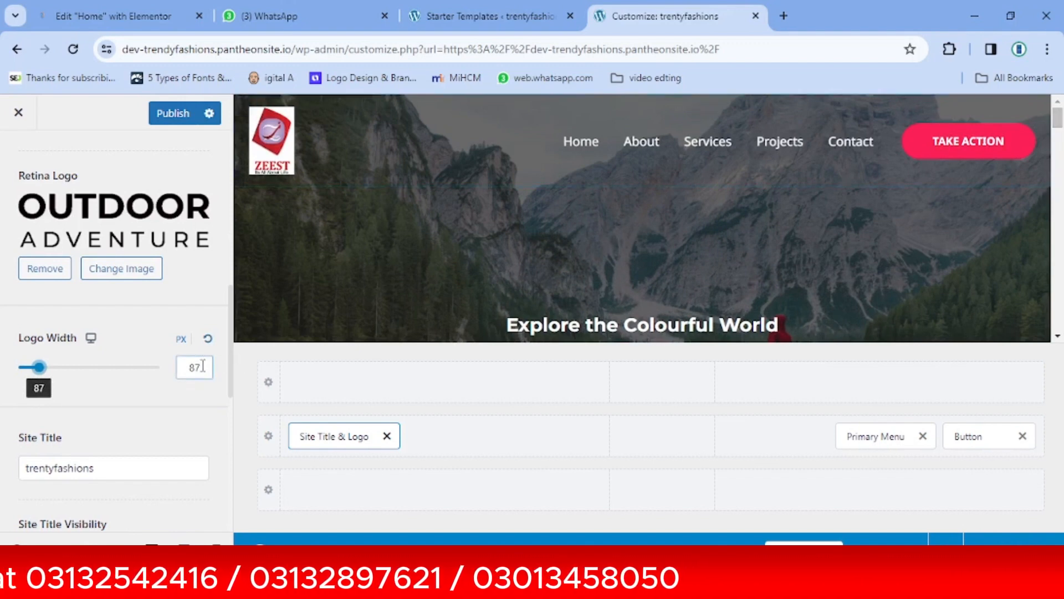
drag(203, 367, 165, 373)
text(81)
key(Down)
key(Down)
key(Down)
key(Down)
key(Down)
key(Down)
key(Down)
key(Down)
key(Down)
key(Down)
key(Down)
key(Down)
key(Down)
key(Down)
key(Down)
key(Down)
key(Down)
key(Down)
key(Down)
key(Down)
key(Up)
key(Up)
key(Up)
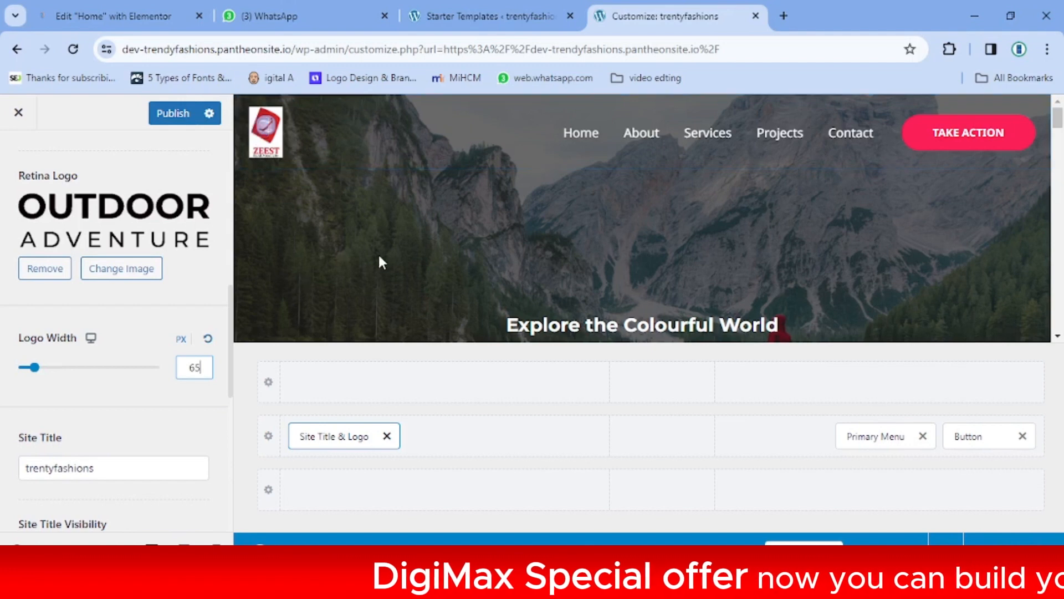
click(183, 113)
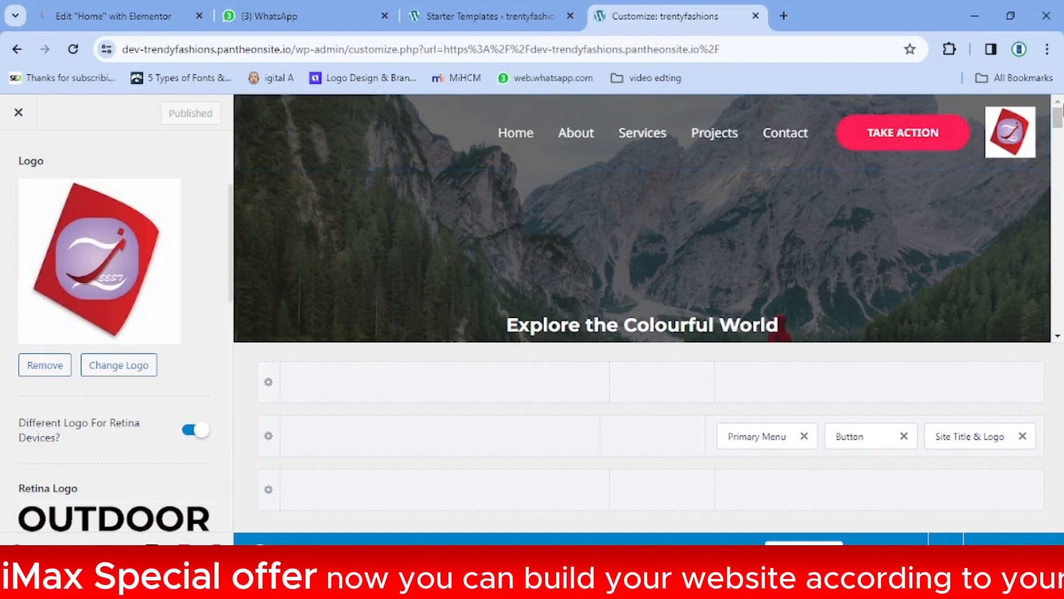
Bring up the list of header elements that can be added to the header builder
click(662, 384)
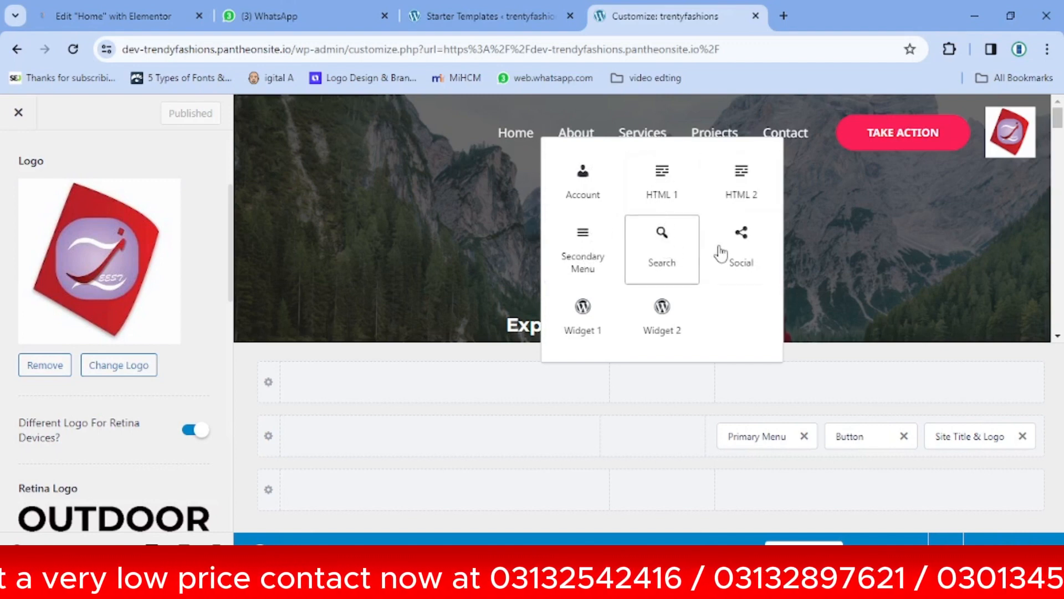
Add the Social element with Facebook, Twitter and Instagram icons to the top-row middle cell
click(660, 386)
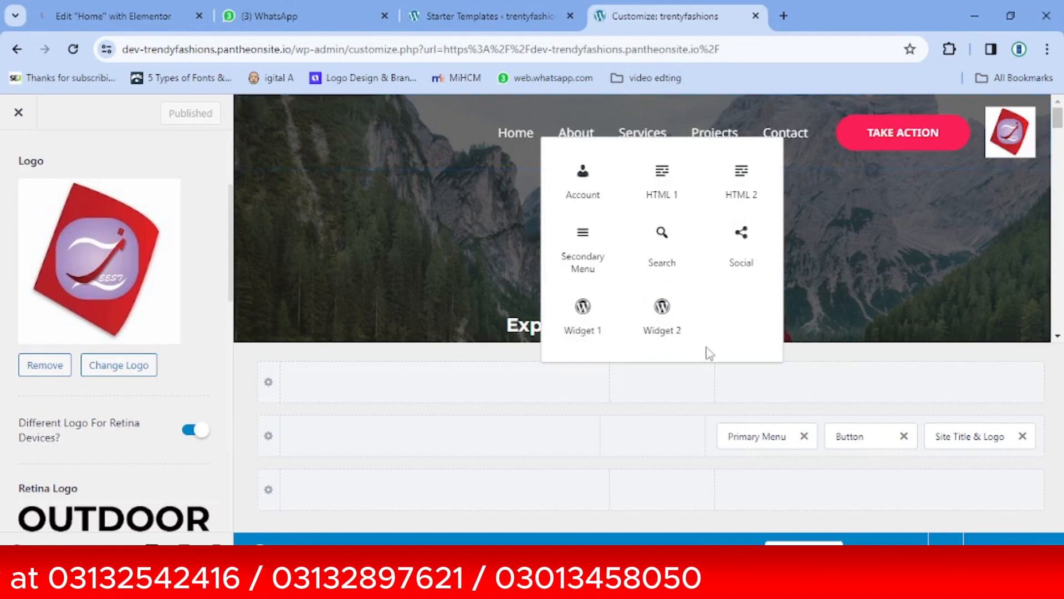
click(664, 382)
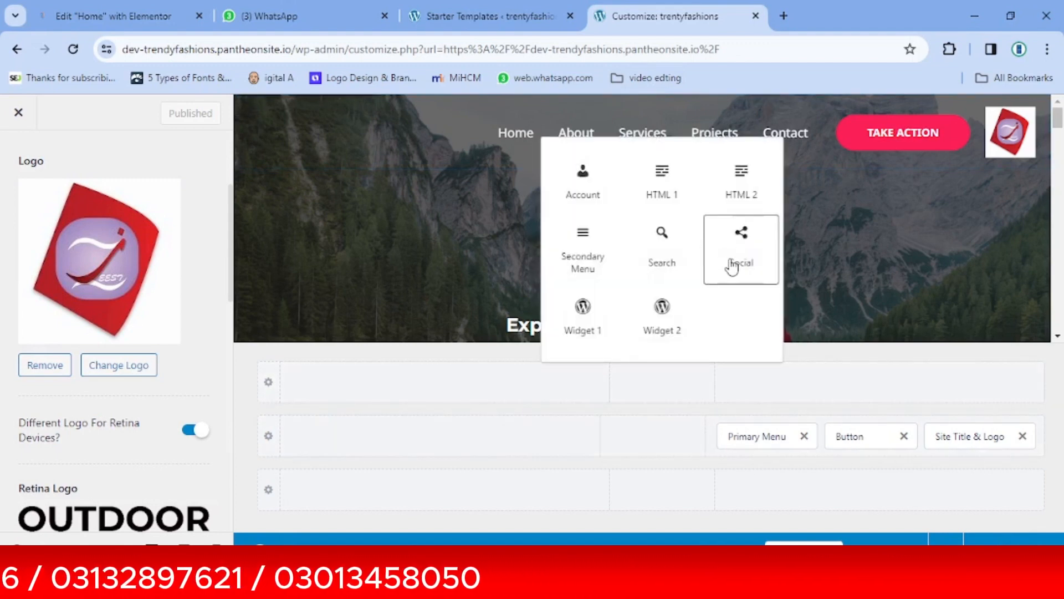
click(749, 241)
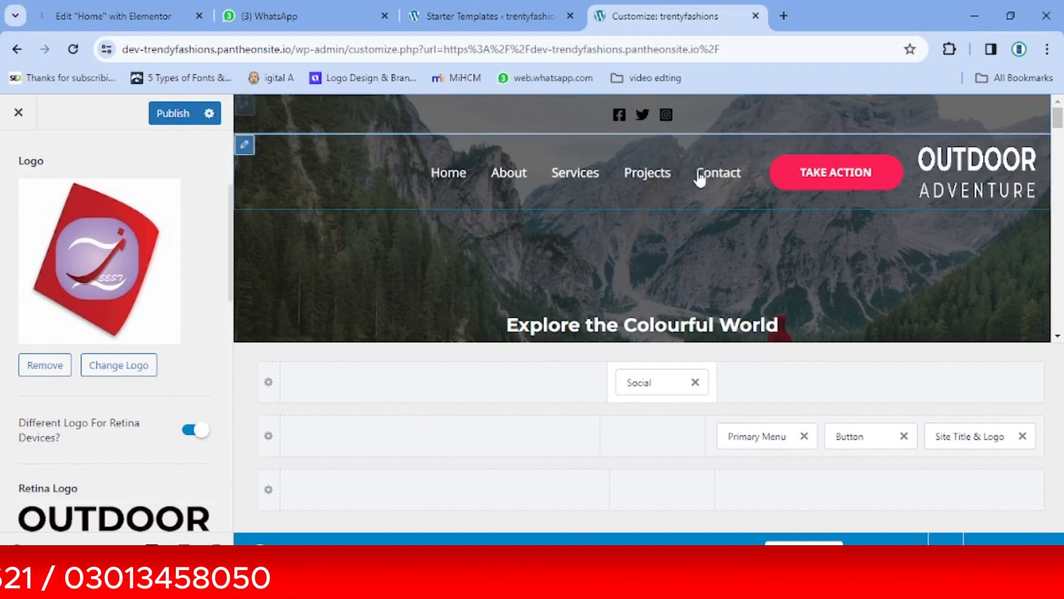
Remove the Social icons from the header and re-crop the red logo to its full height
click(993, 161)
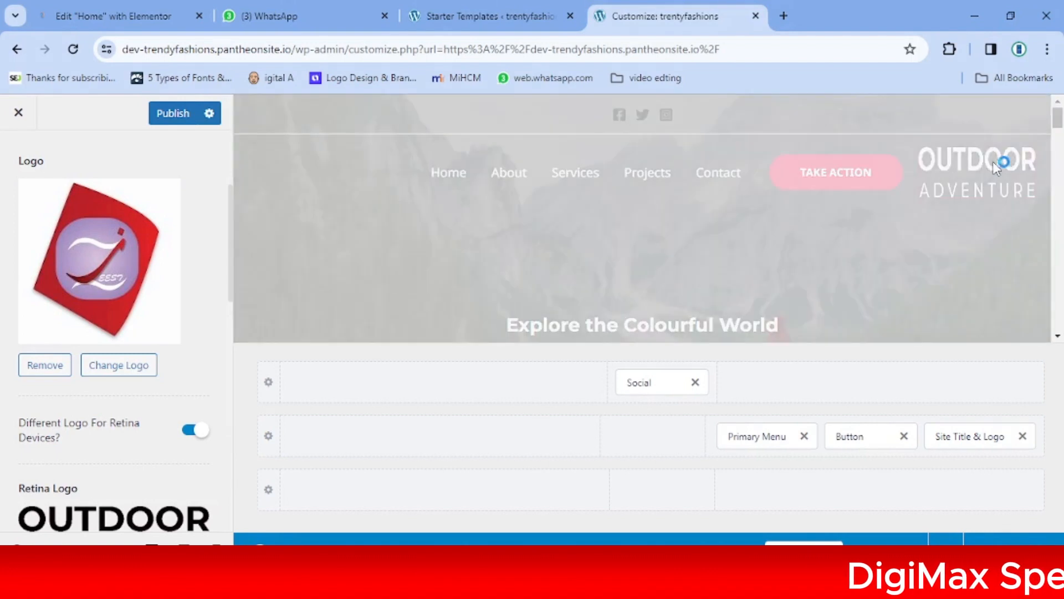
click(695, 383)
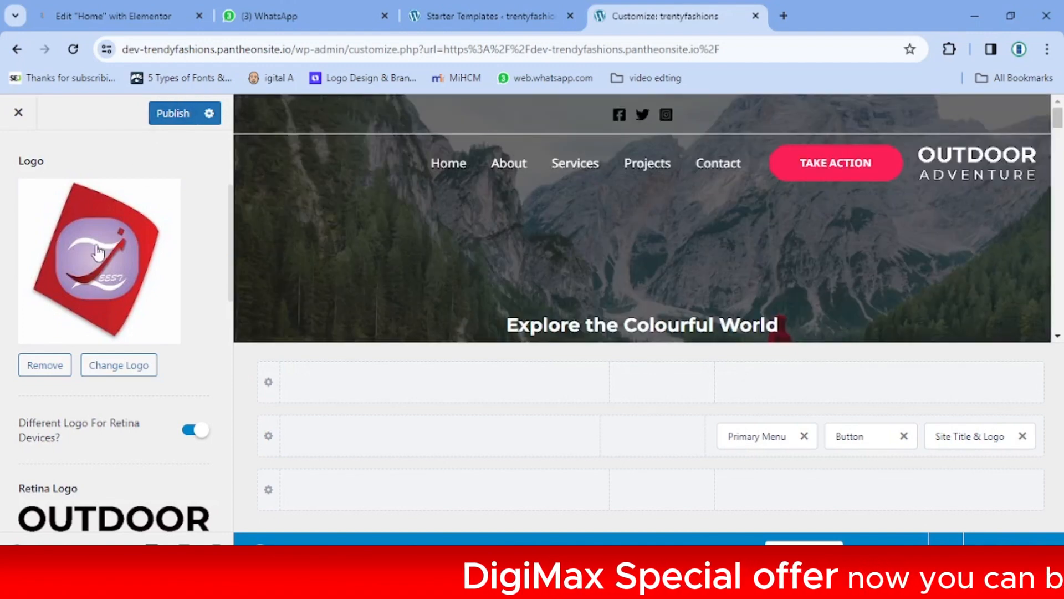
click(98, 252)
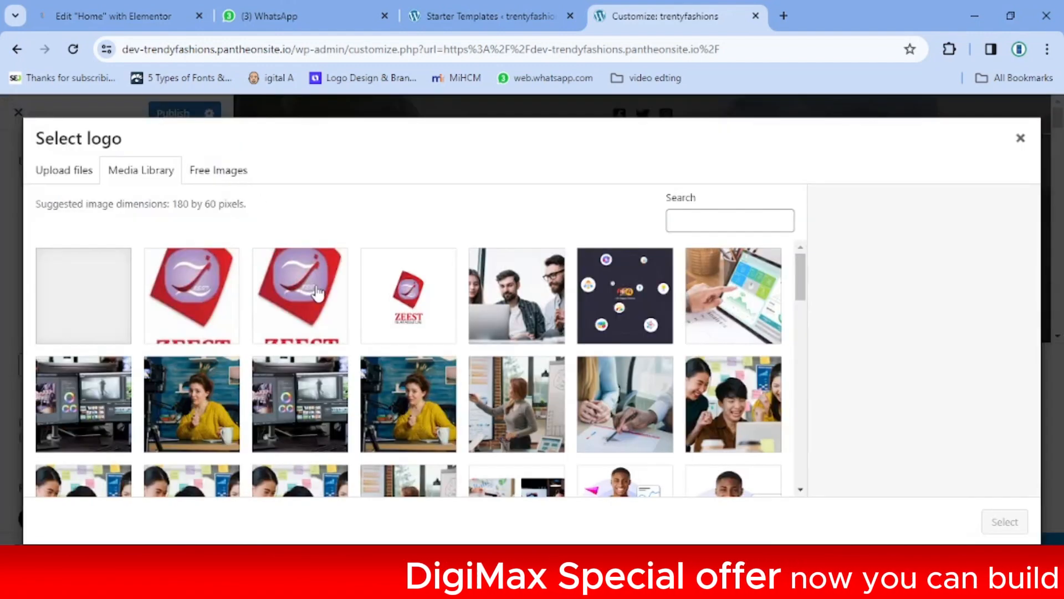
click(123, 290)
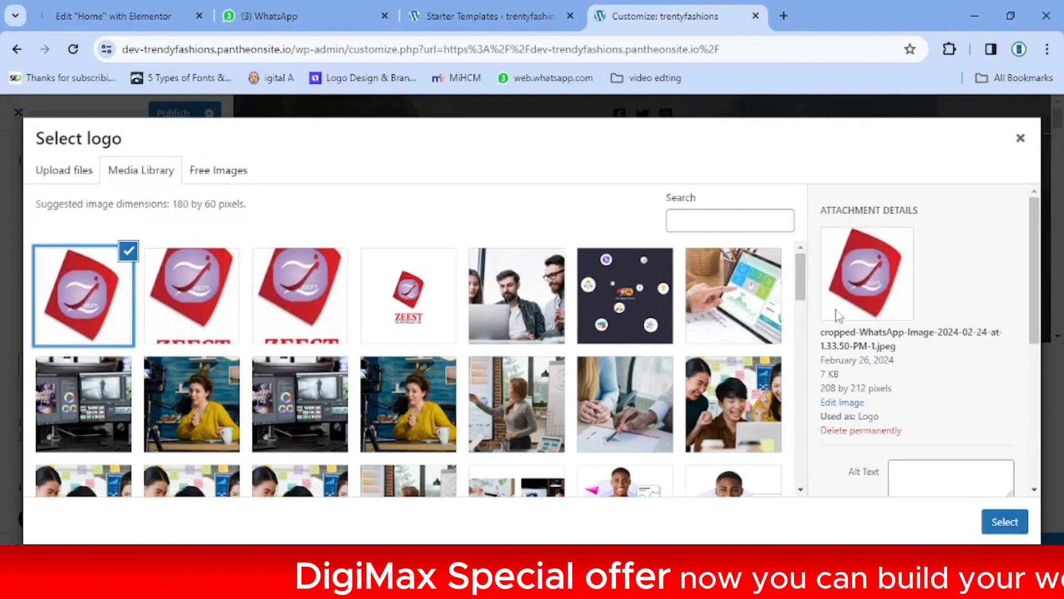
click(1005, 521)
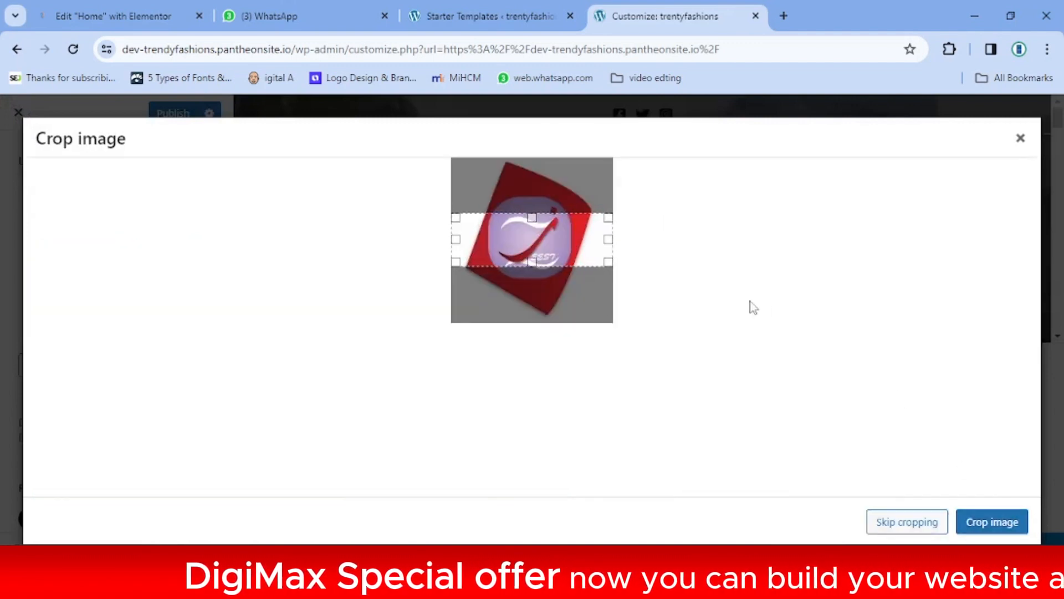
drag(533, 261, 538, 312)
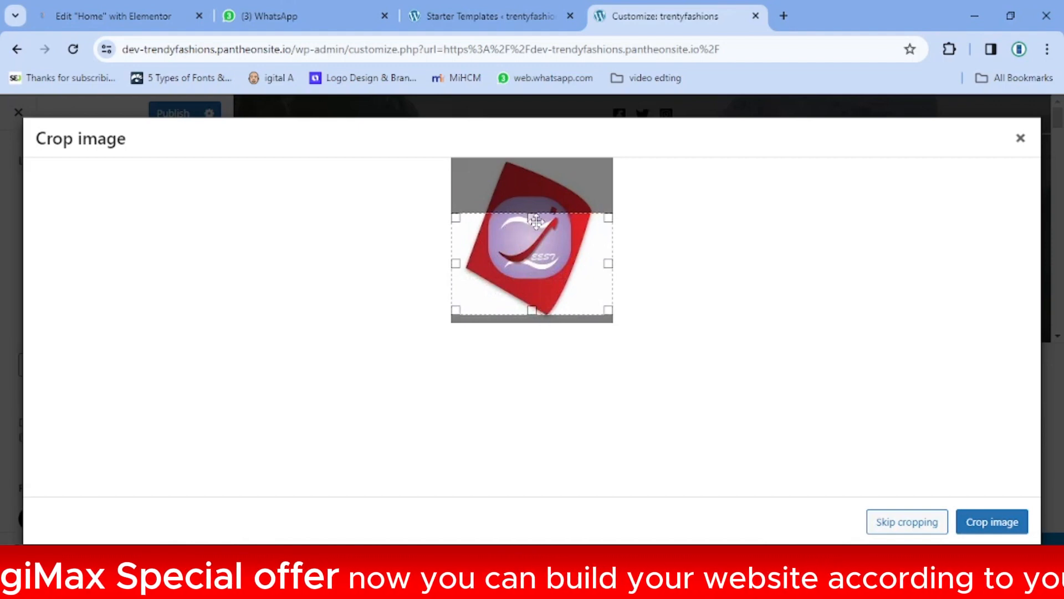
drag(532, 216, 528, 158)
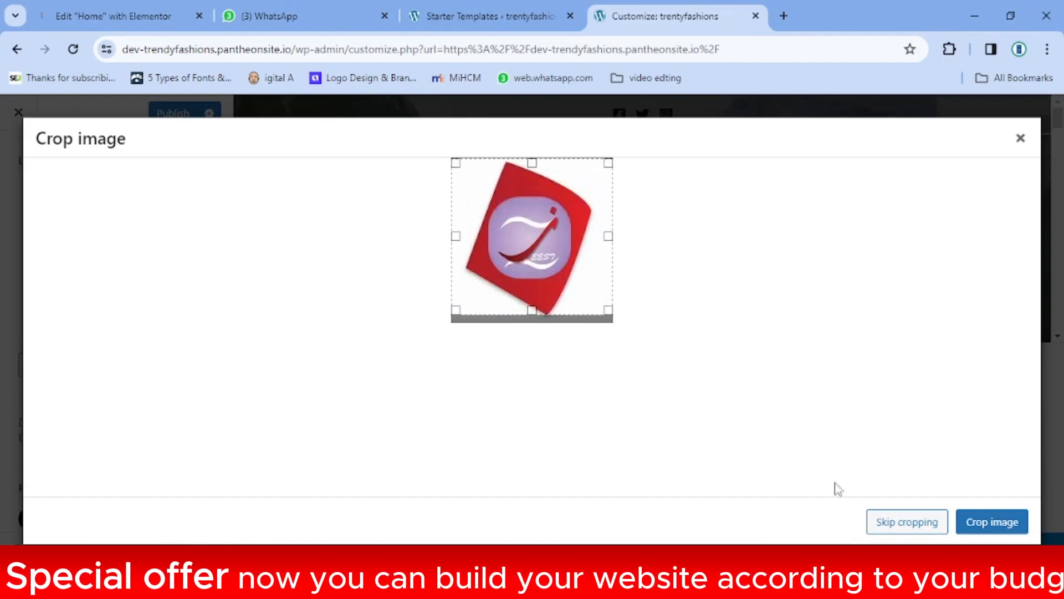
click(969, 527)
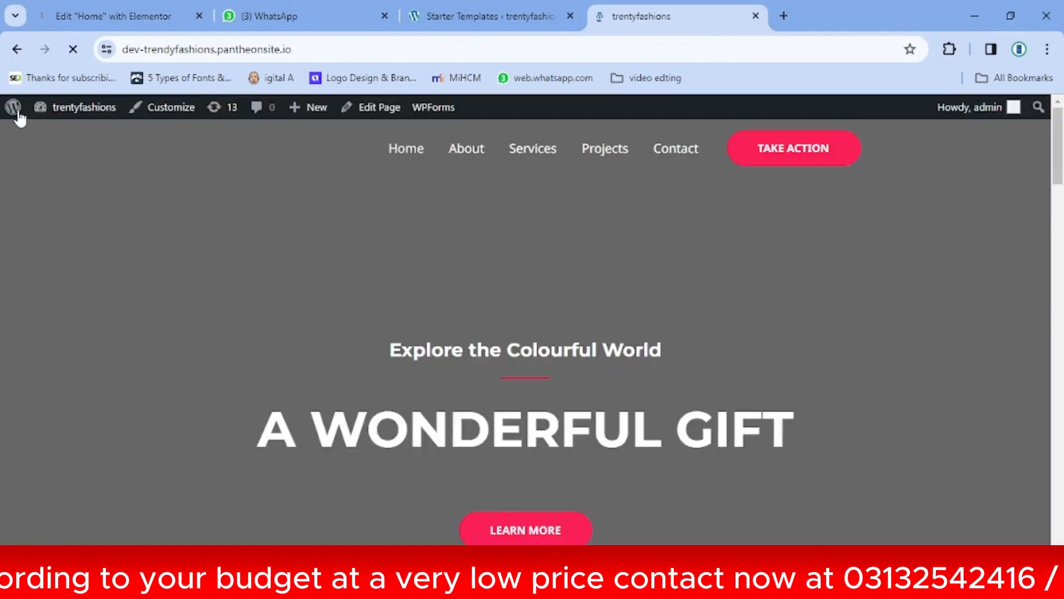
Open the Home page in Elementor and select the 'A WONDERFUL GIFT' hero container
mouse_move(313, 125)
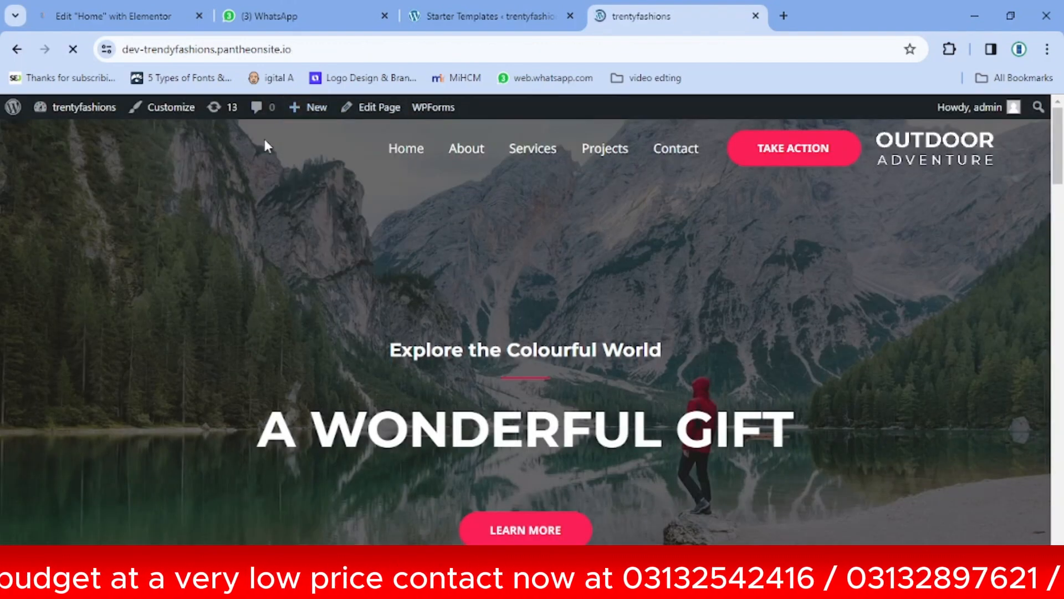
mouse_move(480, 122)
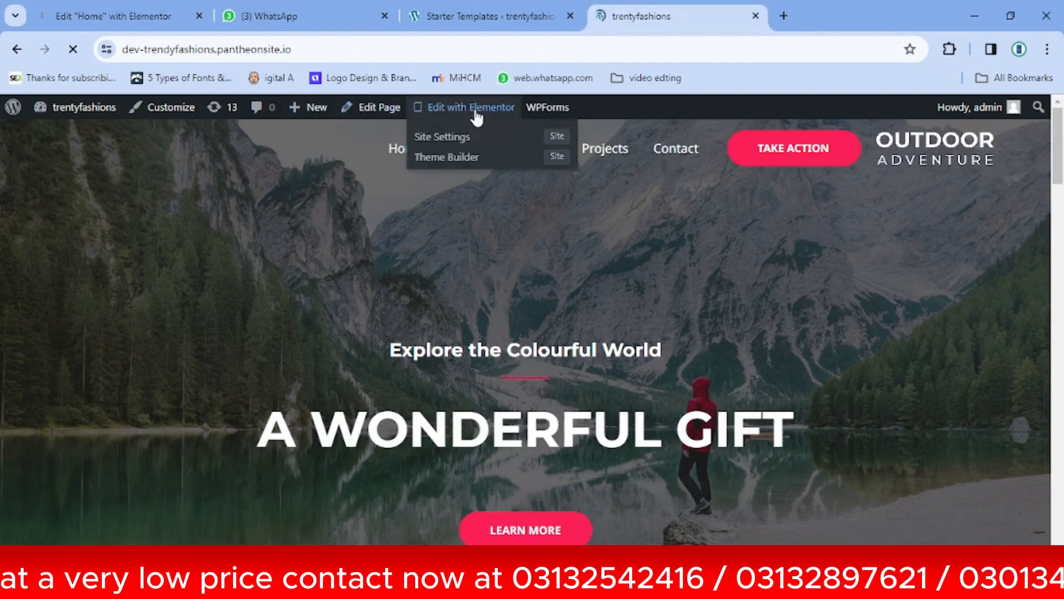
click(475, 111)
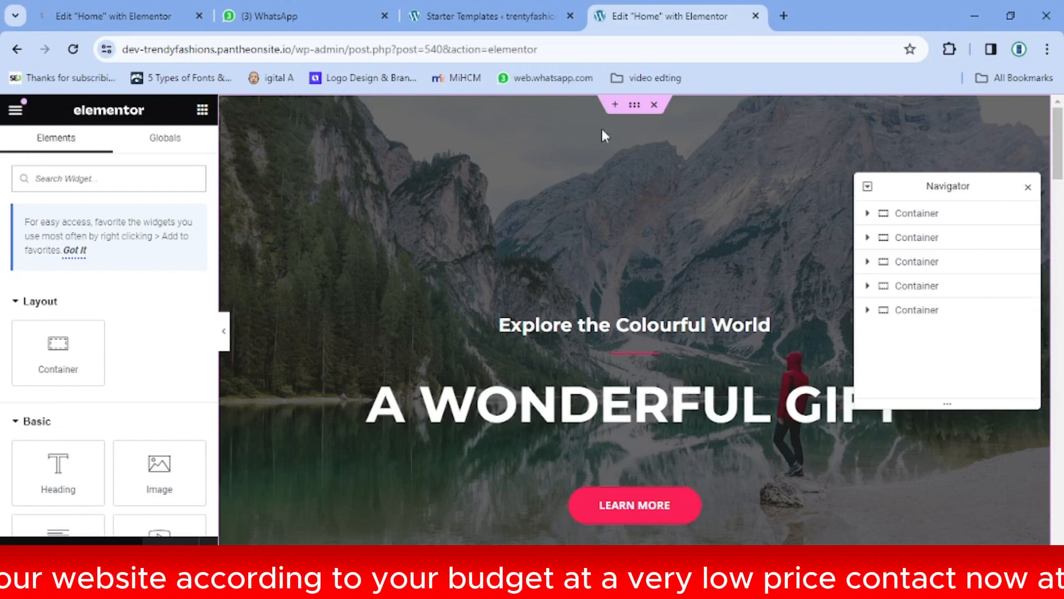
click(636, 109)
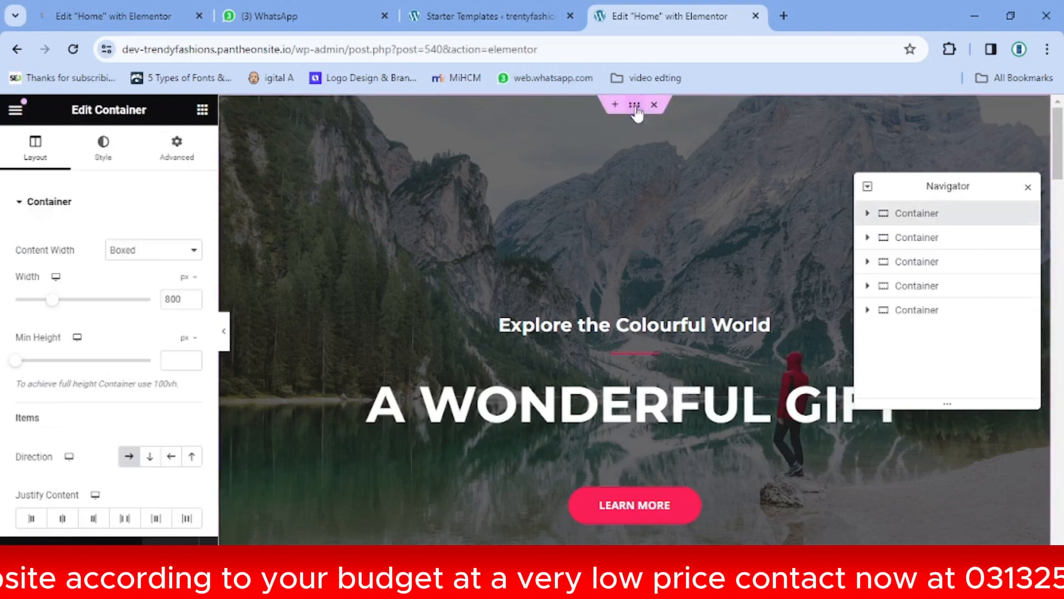
Set the hero container's background image to c-1.jpg, the woman-in-yellow photo
click(105, 154)
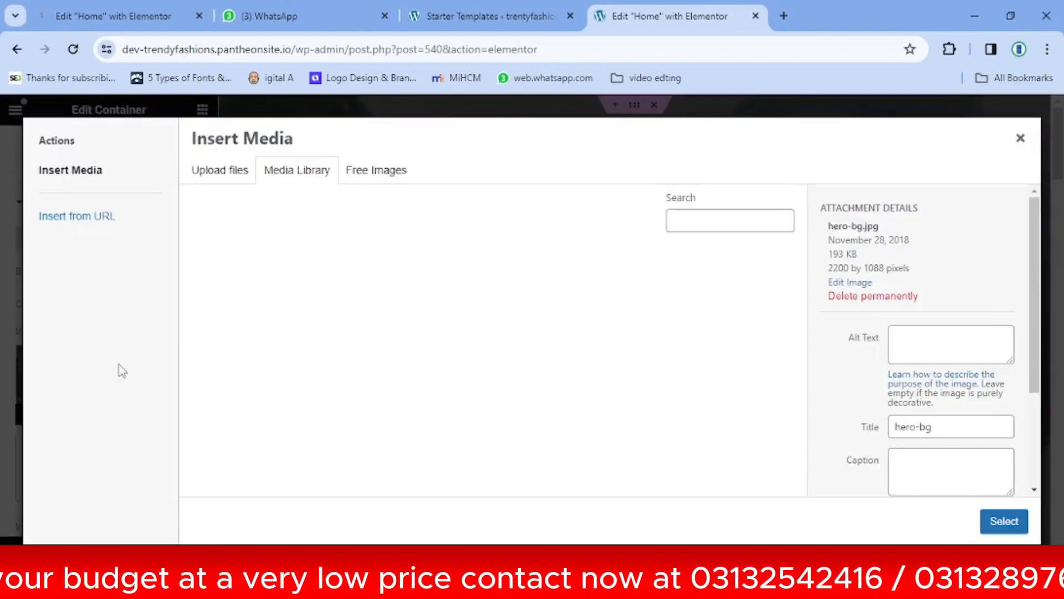
click(120, 371)
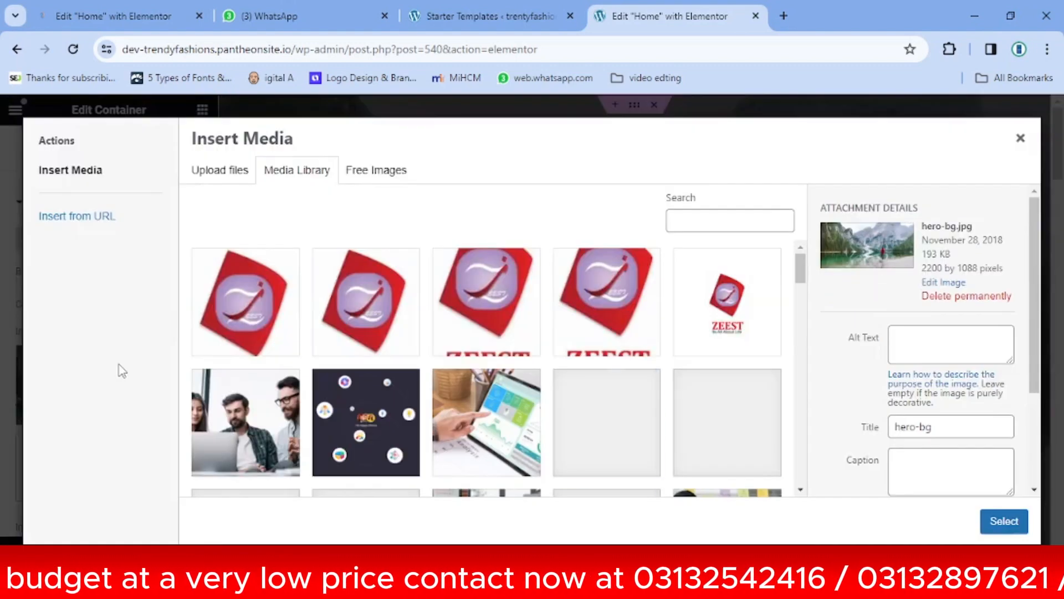
click(732, 399)
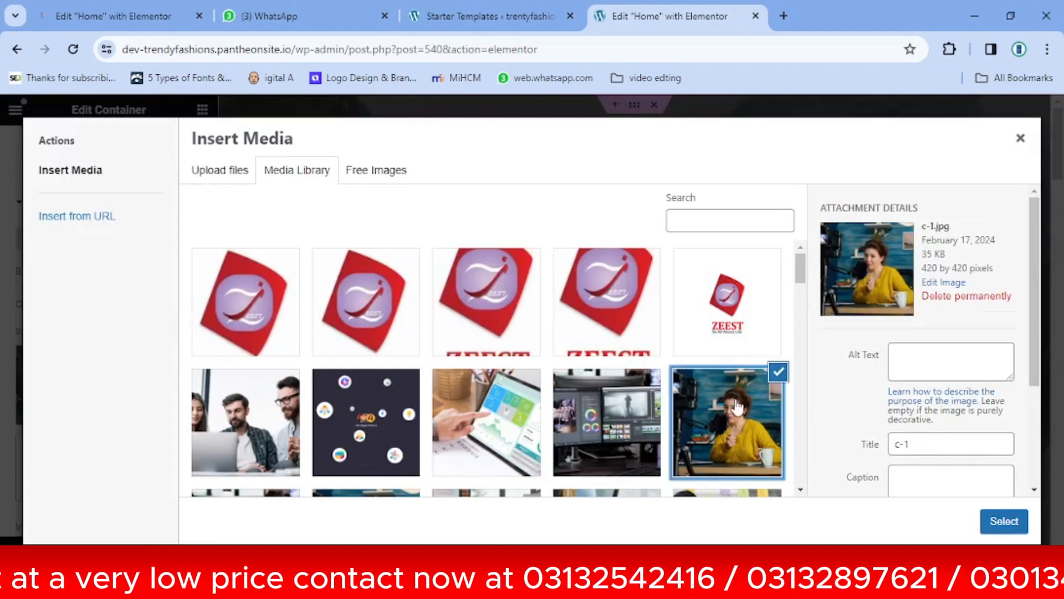
click(1004, 521)
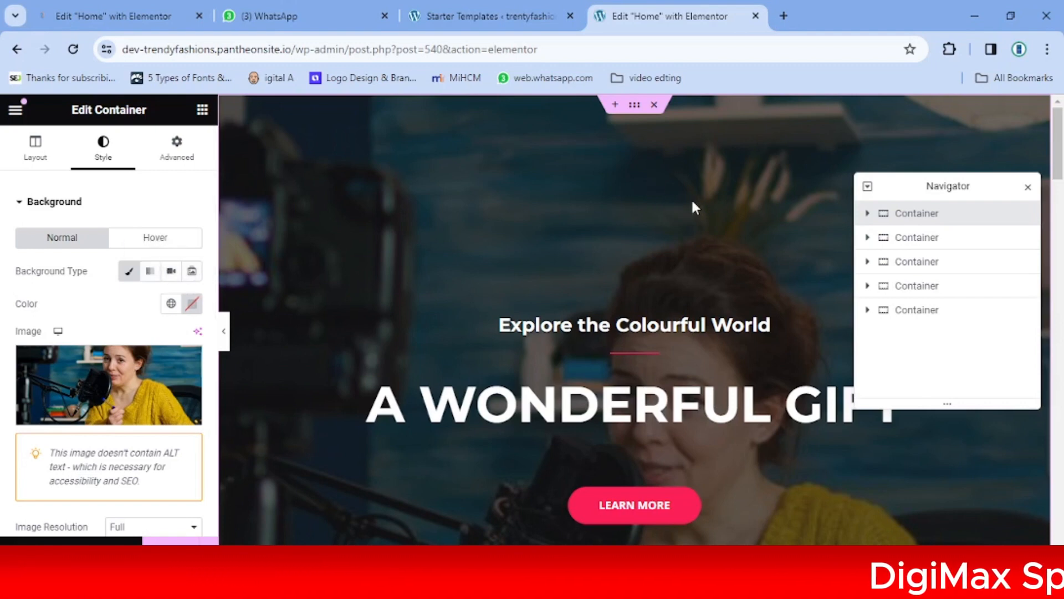
Make the hero background a slideshow gallery of the video-editing, woman-in-yellow, a23 whiteboard and 123-1 photos
click(193, 273)
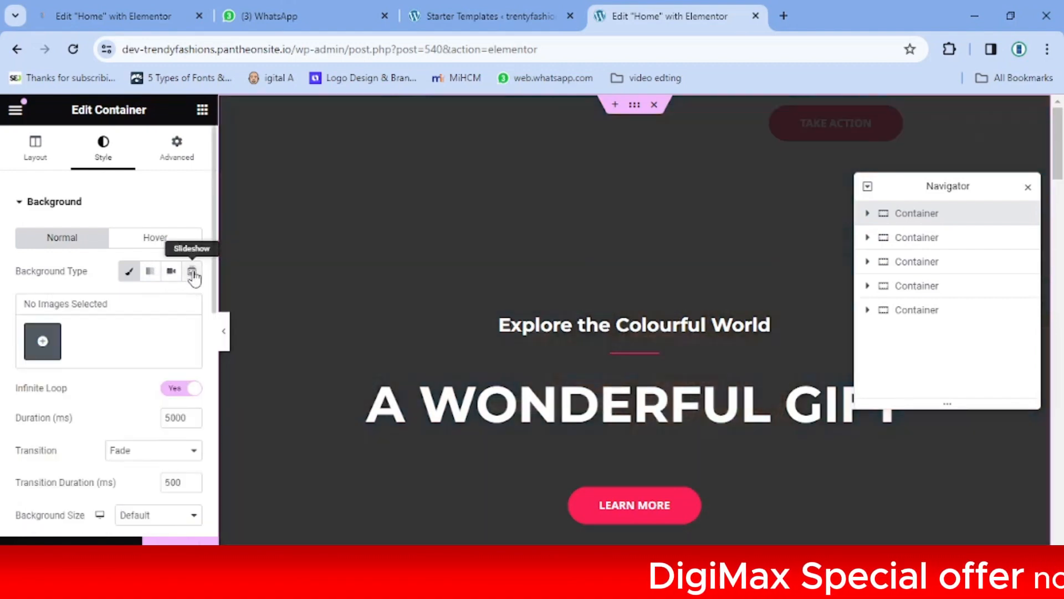
click(40, 354)
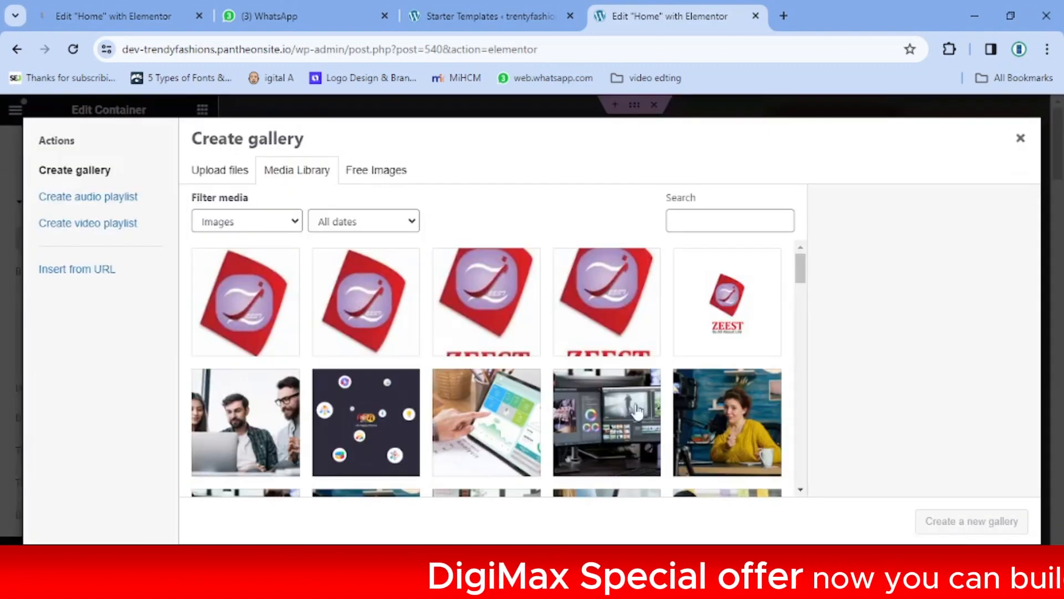
click(622, 416)
click(725, 440)
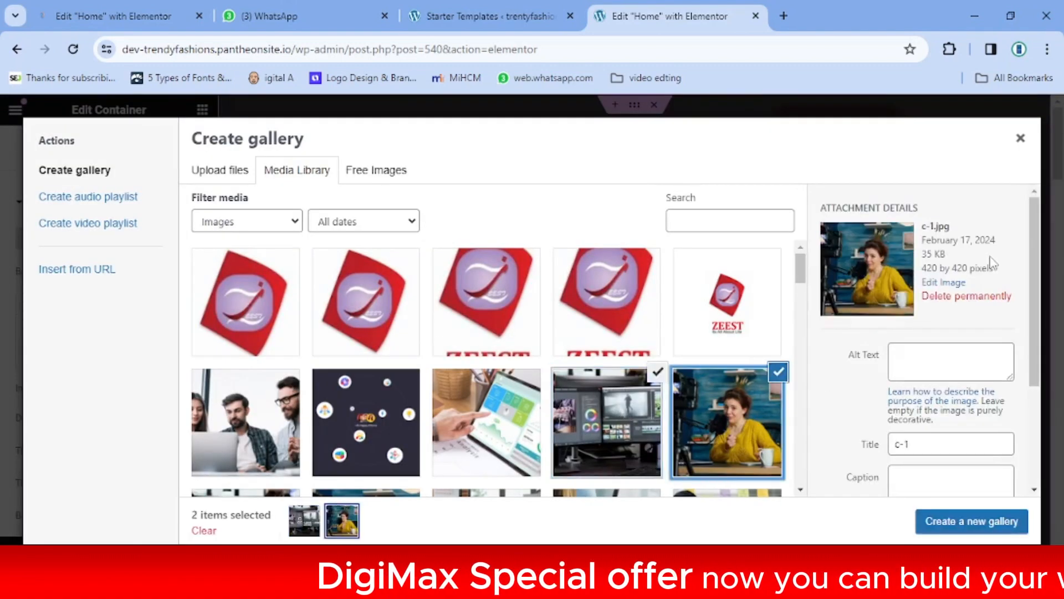
drag(1035, 234, 1039, 259)
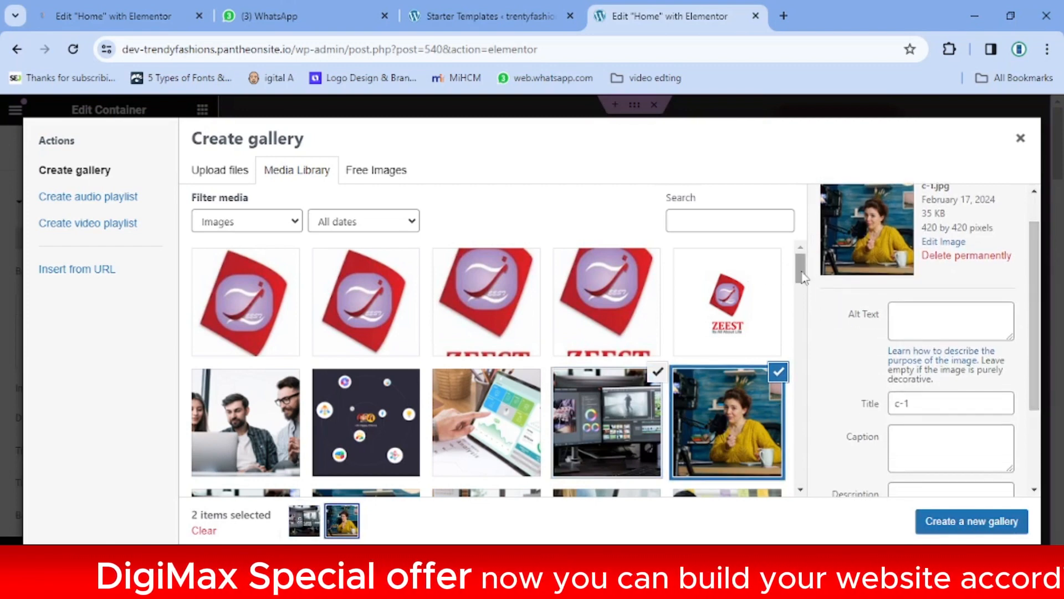
drag(804, 277, 781, 304)
click(483, 311)
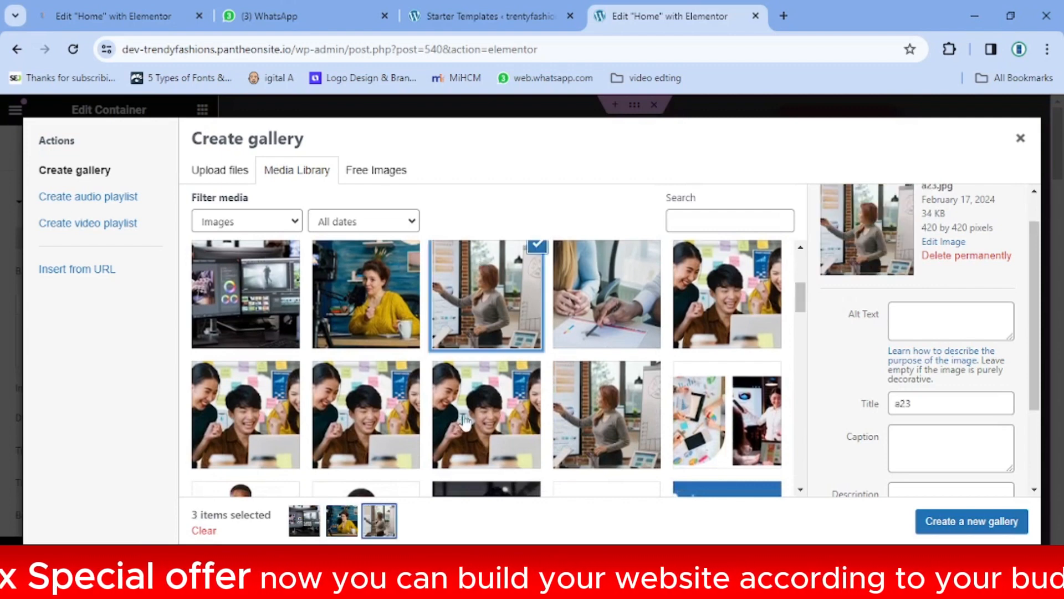
click(482, 411)
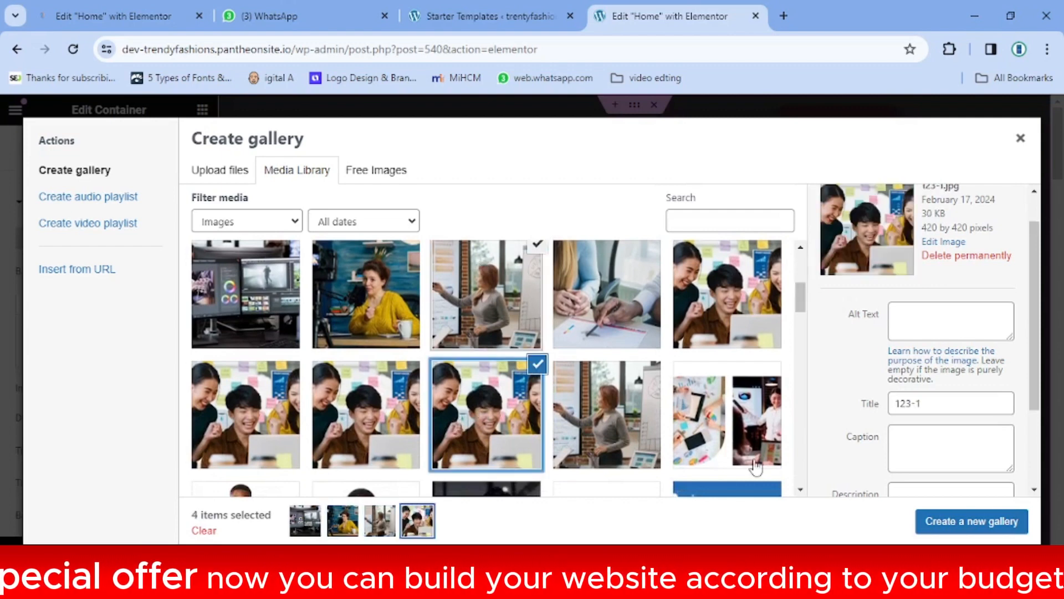
click(959, 527)
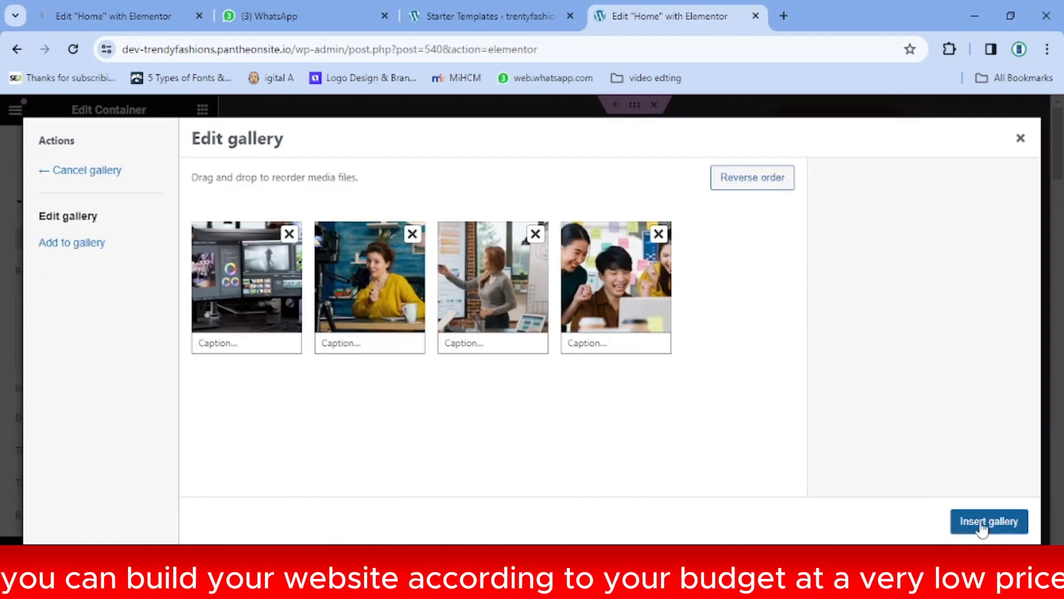
click(980, 524)
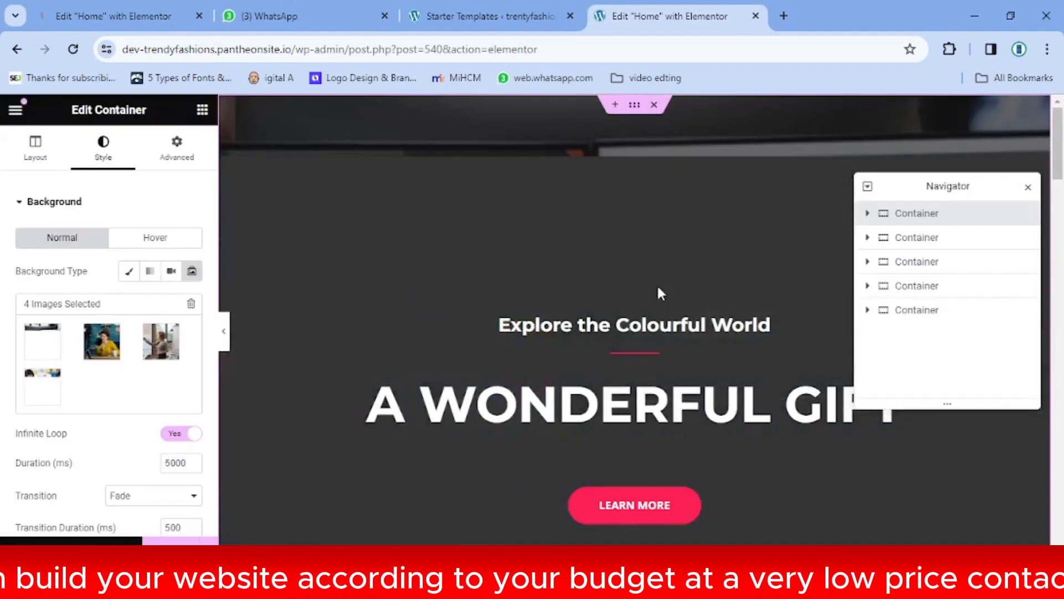
Close the Navigator panel
click(1029, 187)
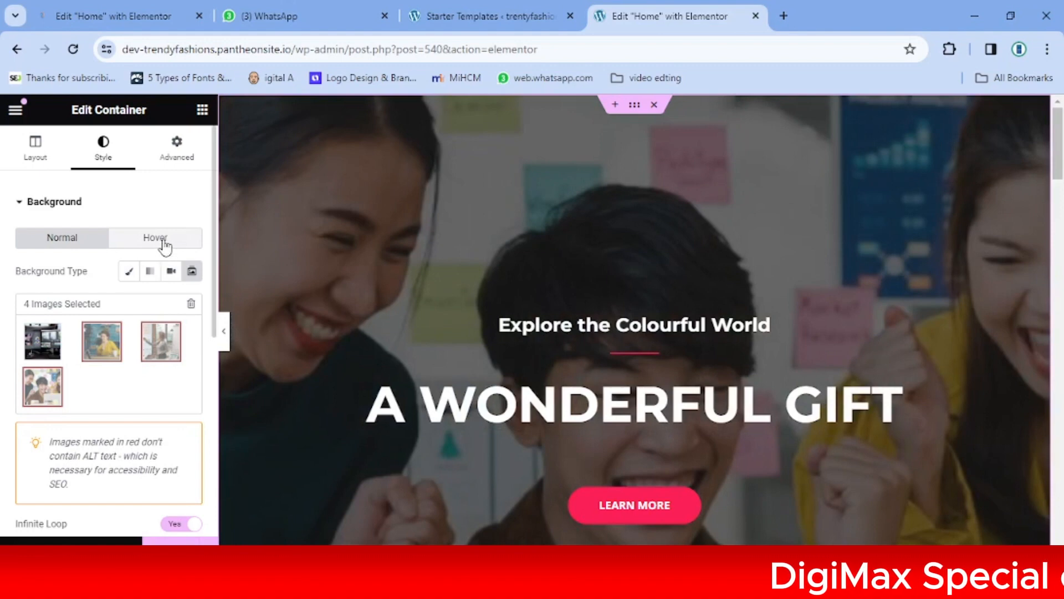
Give the hero a classic red #EC0505 hover background, then return to the live home page
click(164, 248)
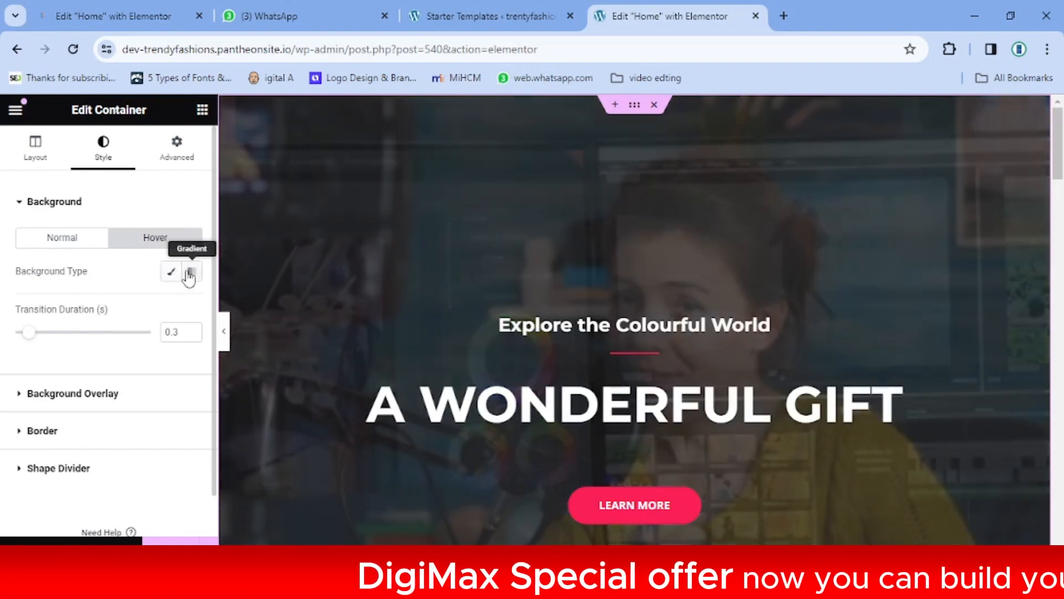
click(190, 274)
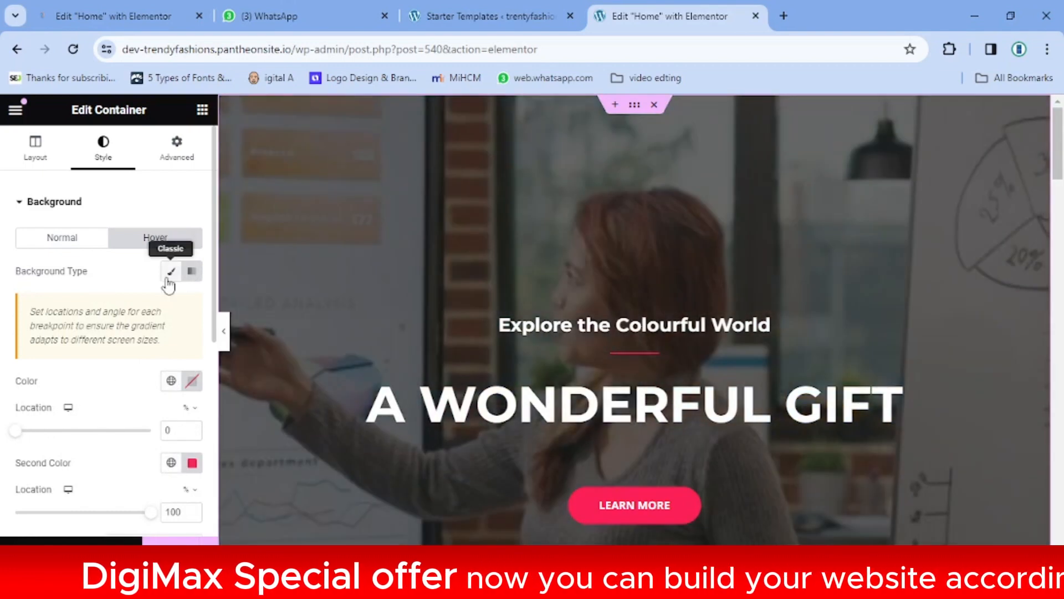
click(168, 277)
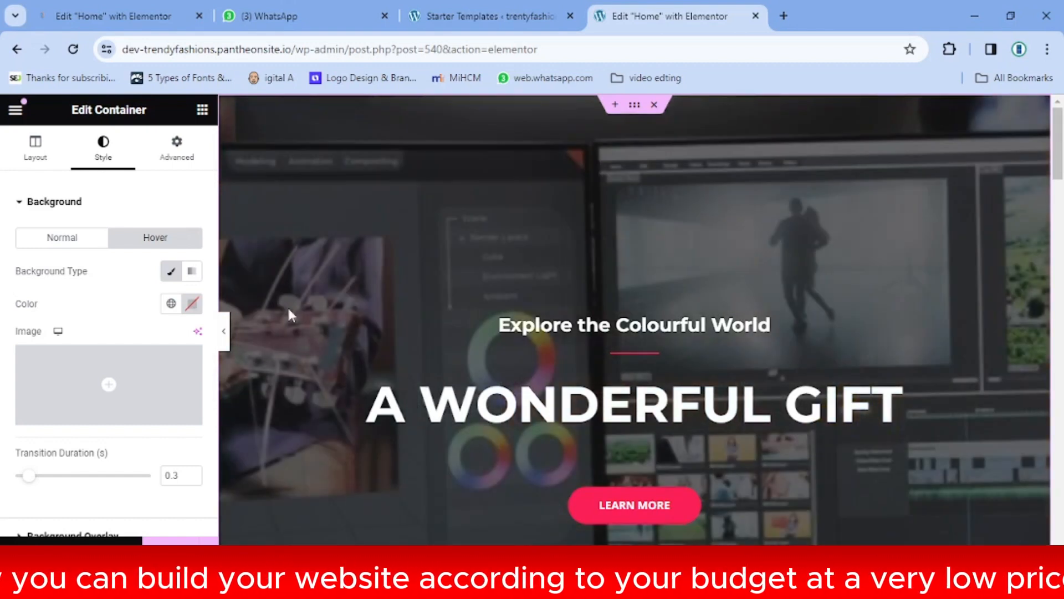
click(193, 309)
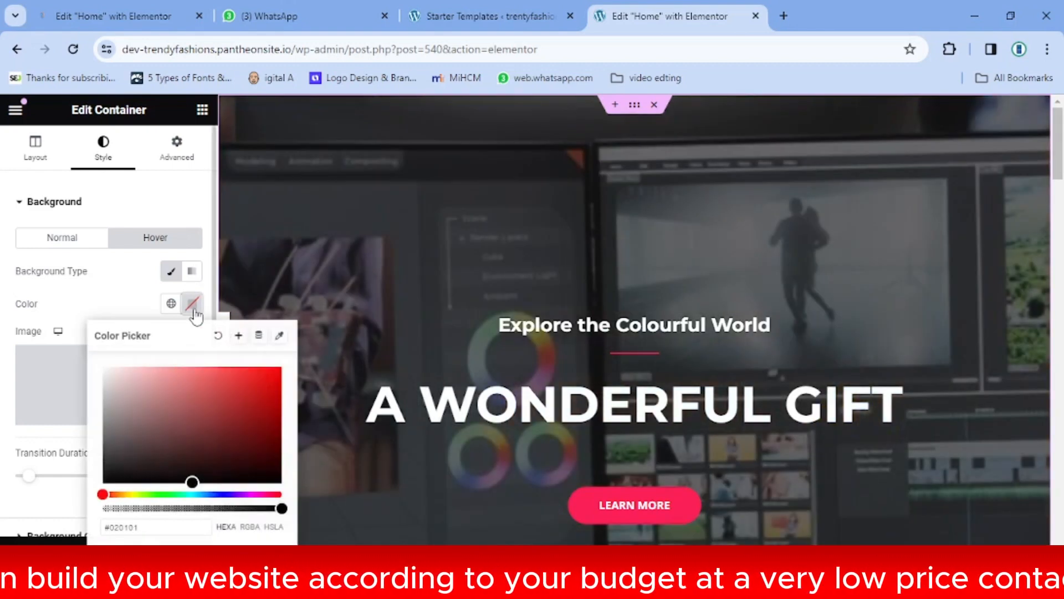
click(277, 376)
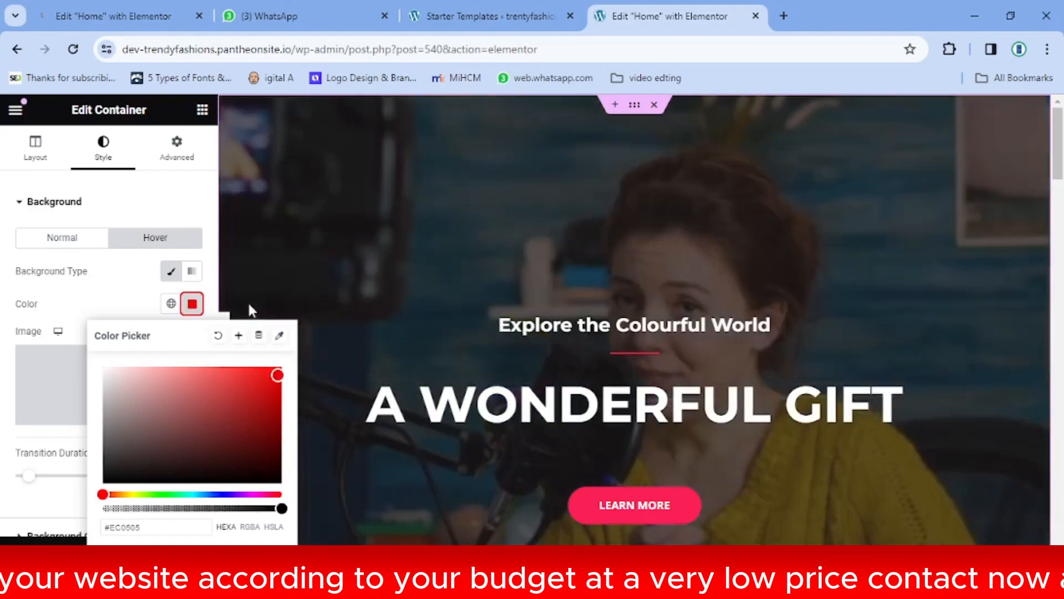
click(257, 291)
click(16, 49)
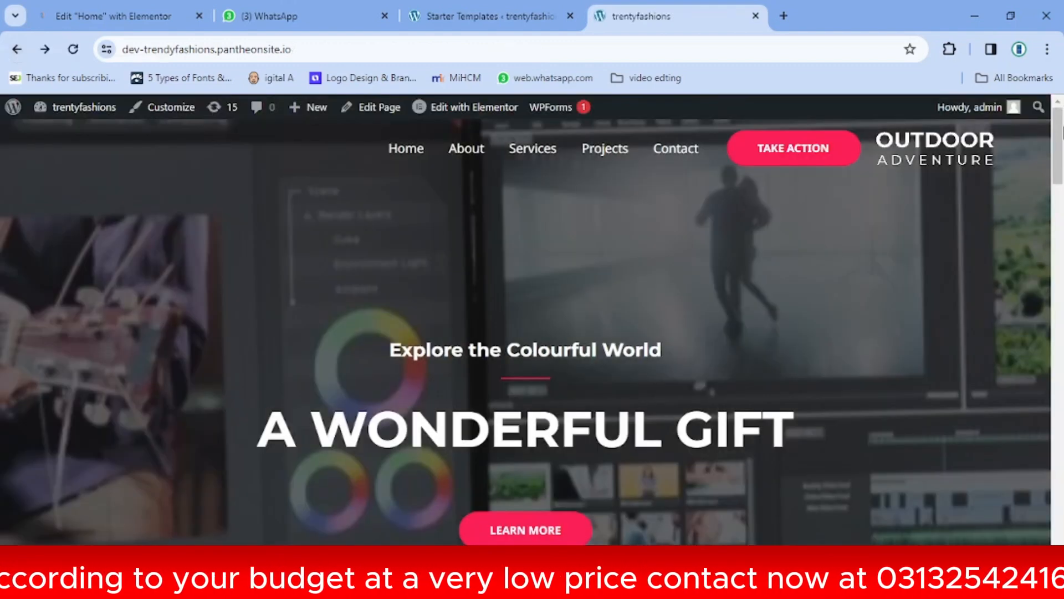
Scroll through the live home page to review its sections
drag(1059, 140, 1061, 282)
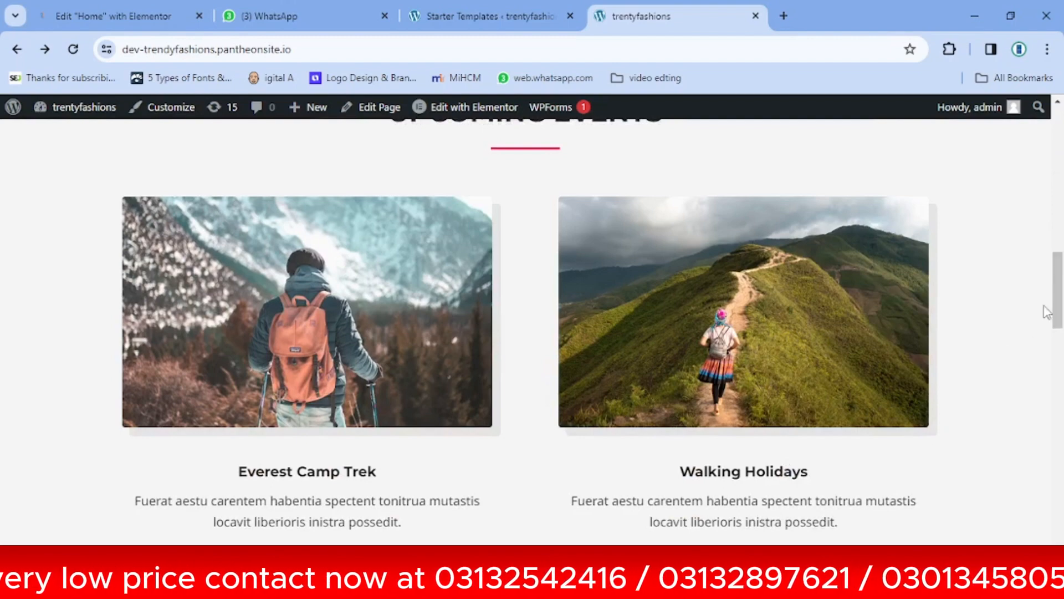
scroll(632, 313, down, 4)
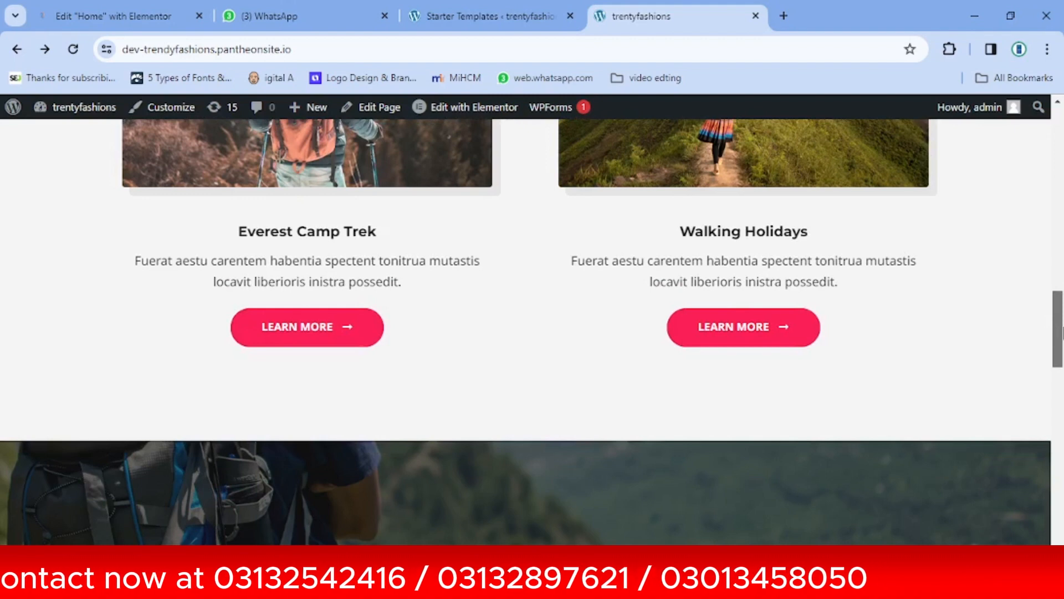
drag(1062, 333, 1061, 391)
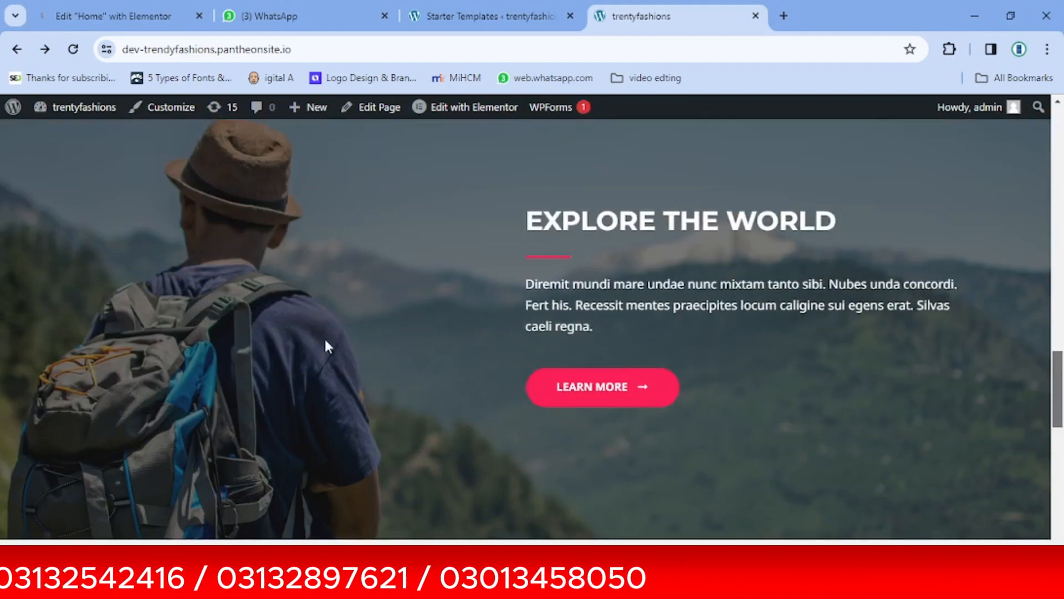
drag(1061, 373, 1061, 349)
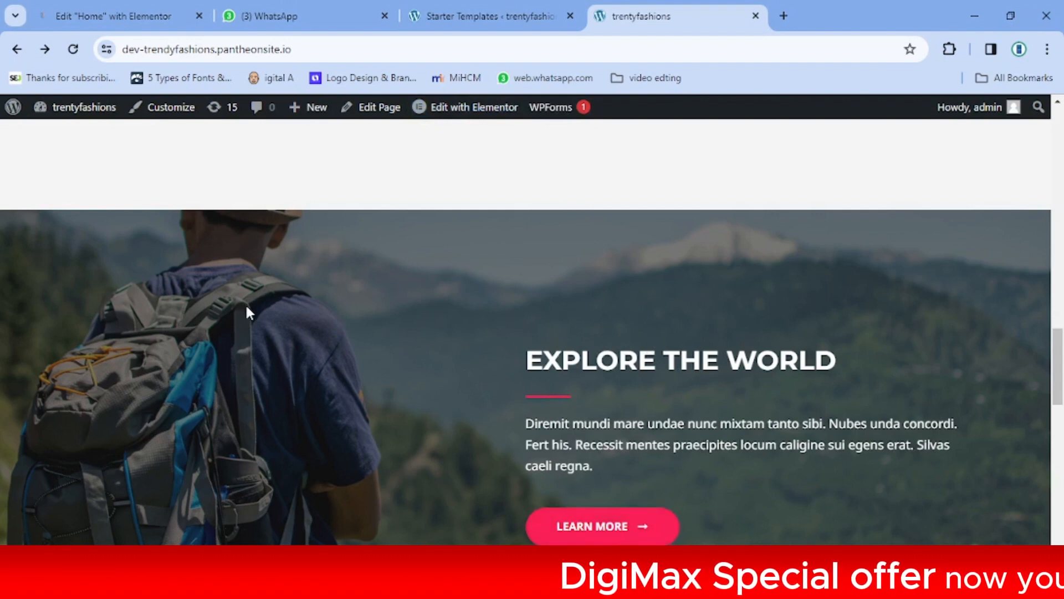
drag(1055, 372, 1054, 521)
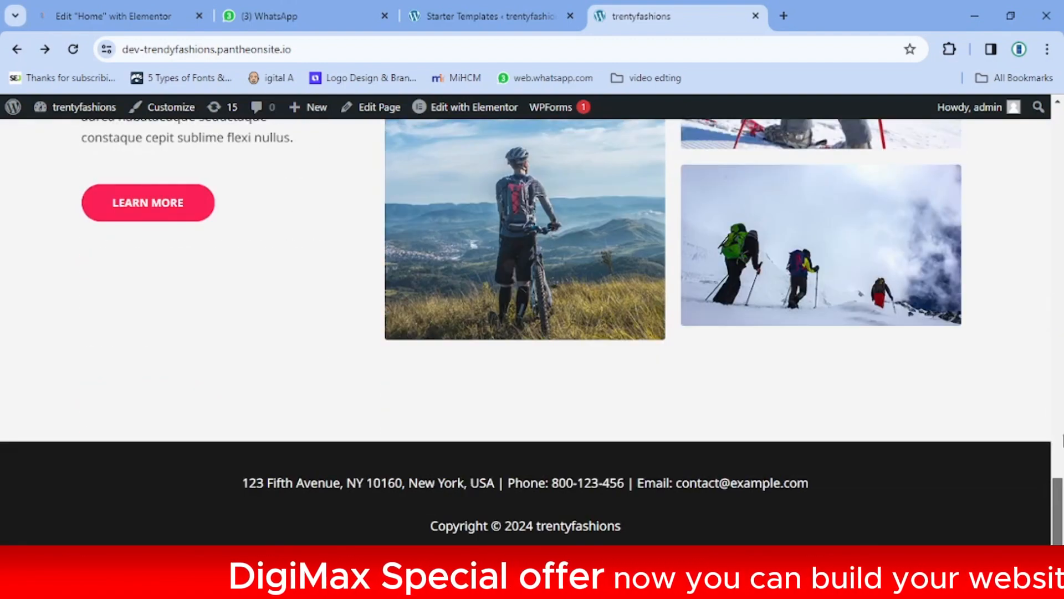
scroll(1061, 440, up, 4)
scroll(1061, 465, up, 20)
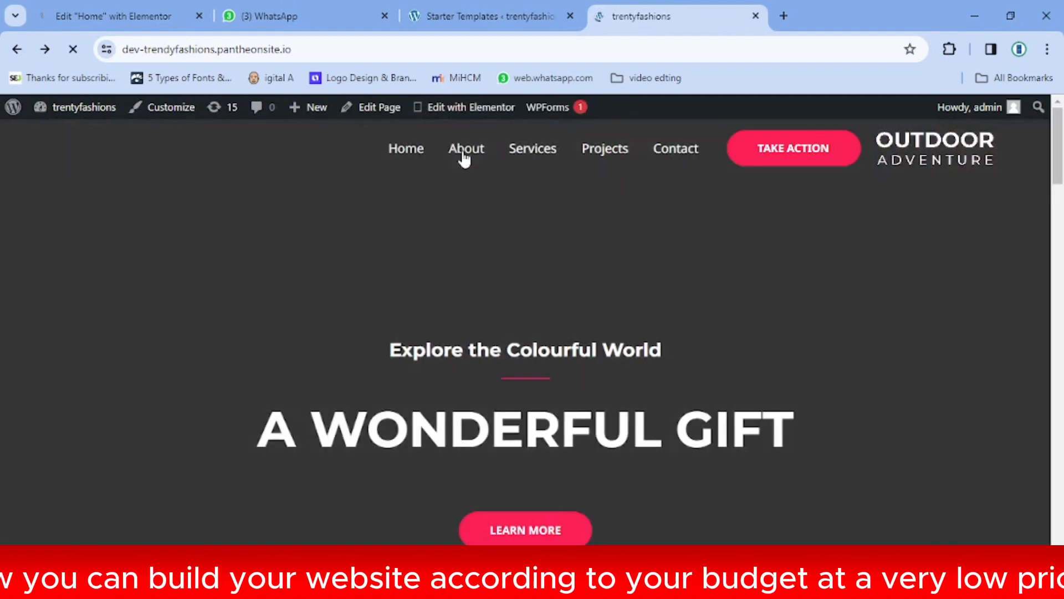
Visit the About, Services and Contact pages from the site menu
click(464, 160)
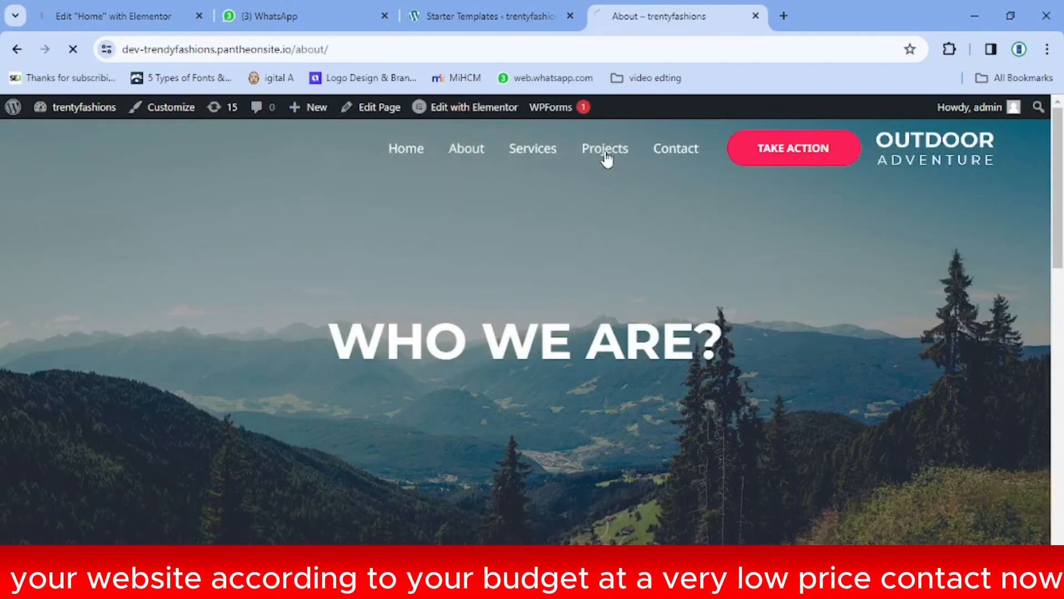
click(606, 157)
click(673, 155)
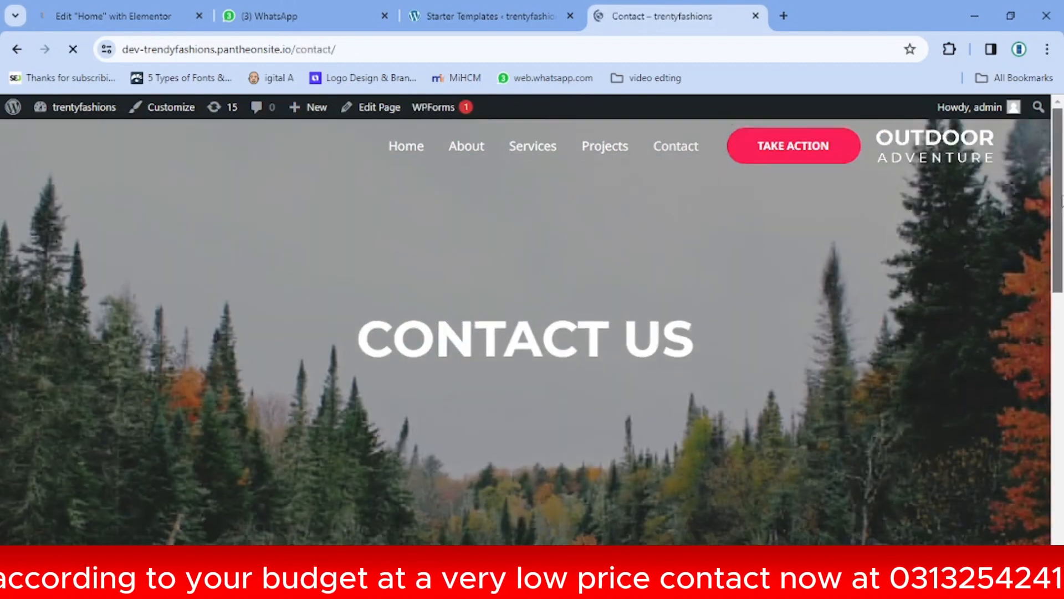
drag(1059, 197, 1062, 404)
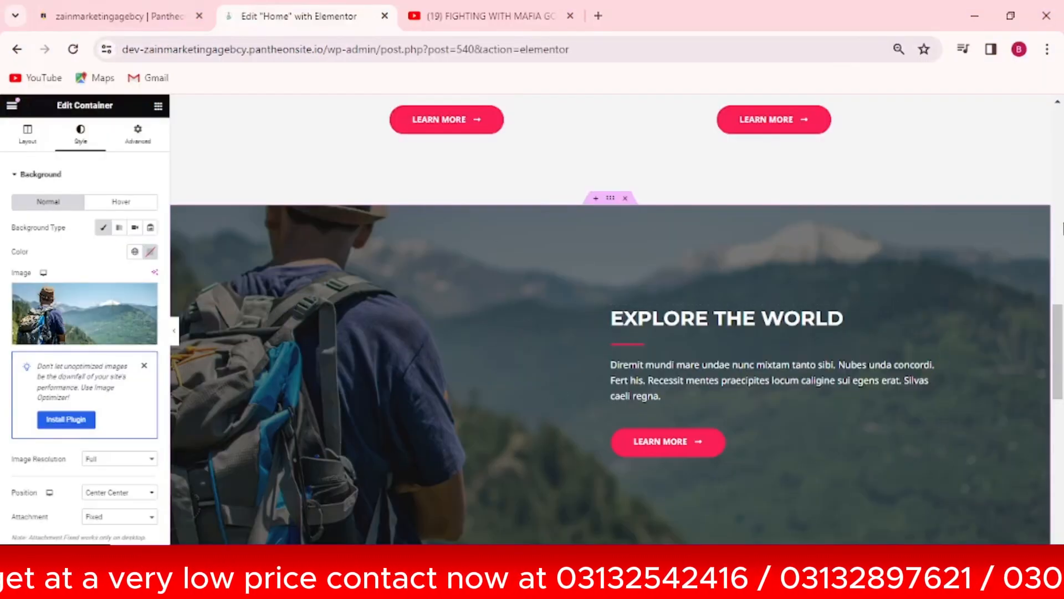
Set the Explore the World container's background type to Video
mouse_move(1060, 325)
mouse_down()
mouse_move(1061, 272)
mouse_move(1061, 356)
mouse_move(1062, 331)
mouse_up()
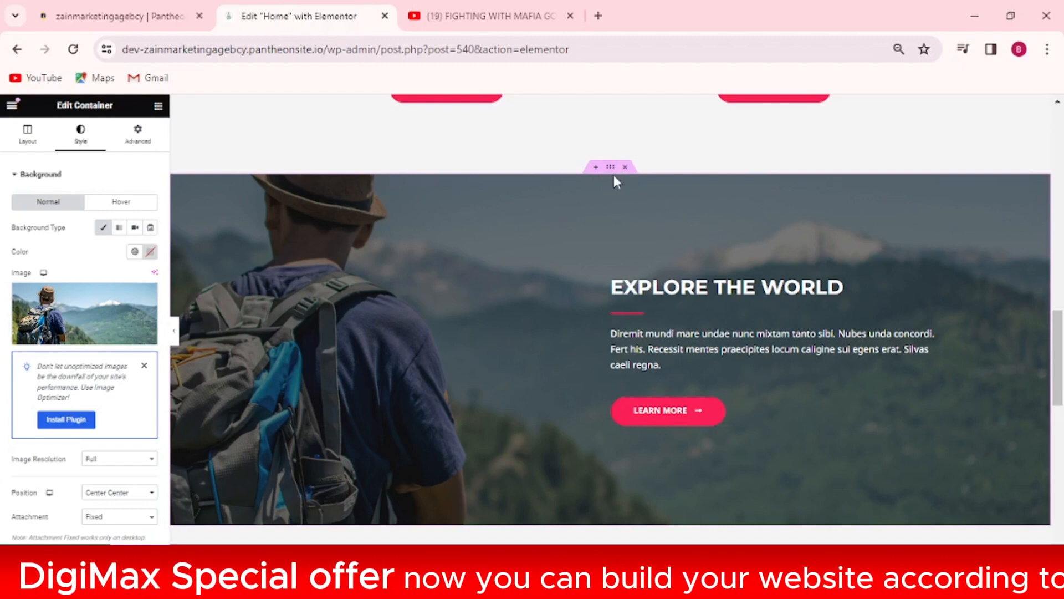
click(134, 228)
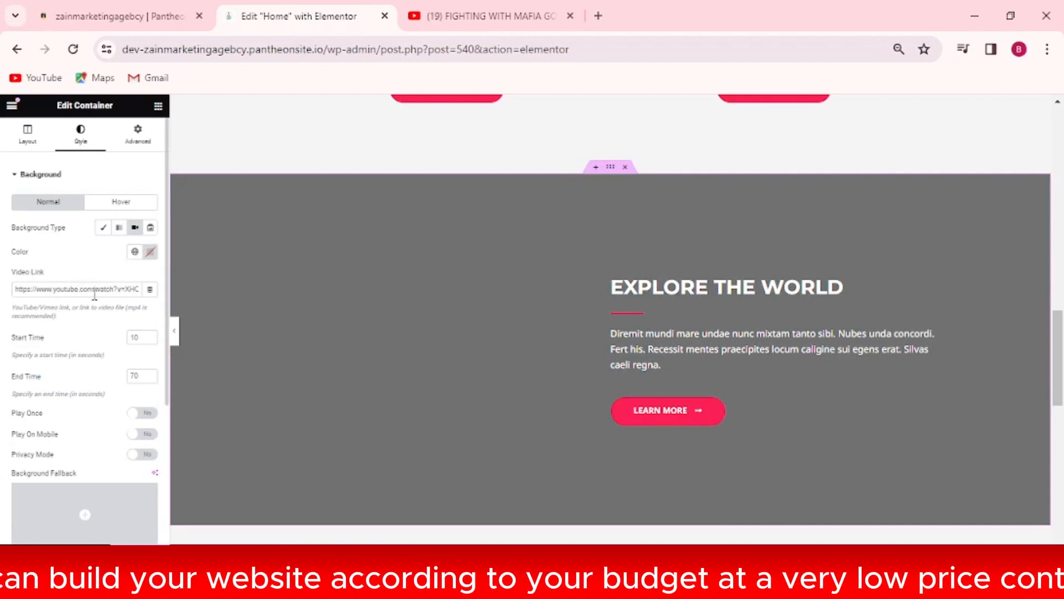
click(507, 18)
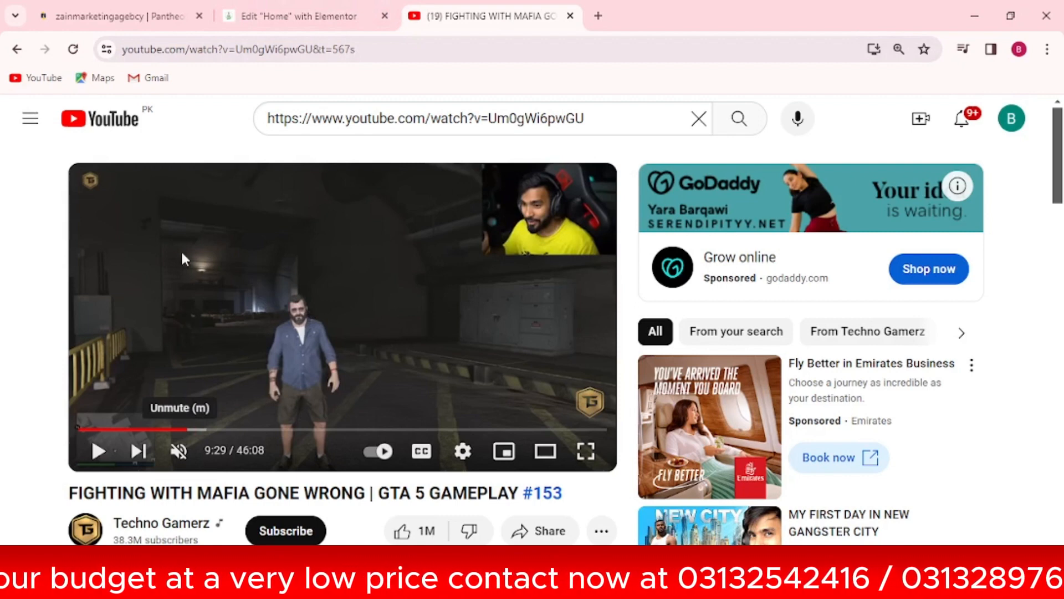
drag(355, 50, 91, 65)
key(ctrl+c)
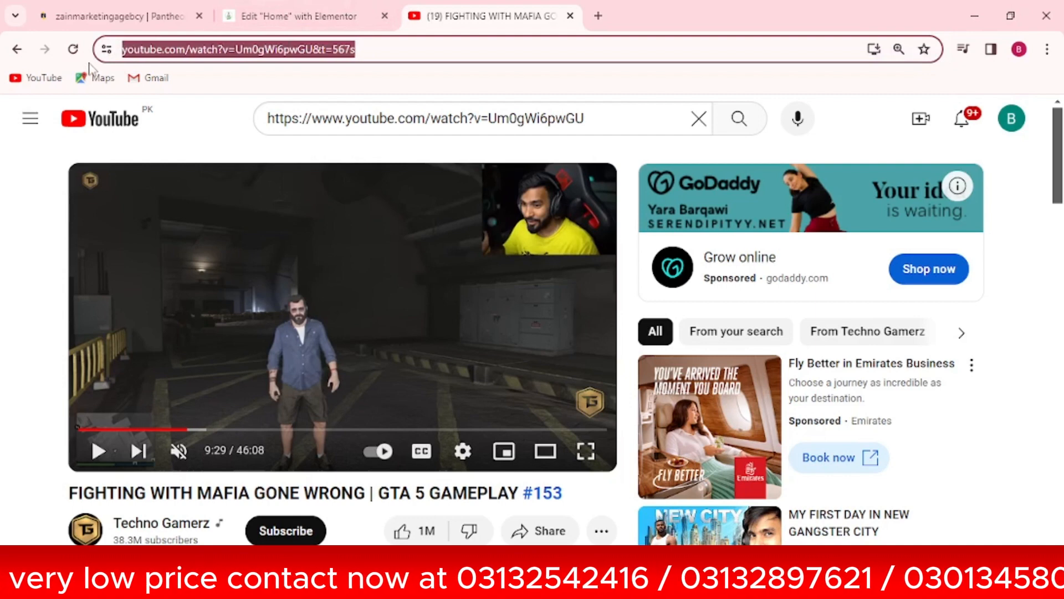
Replace the background Video Link with the GTA 5 gameplay YouTube URL
click(280, 13)
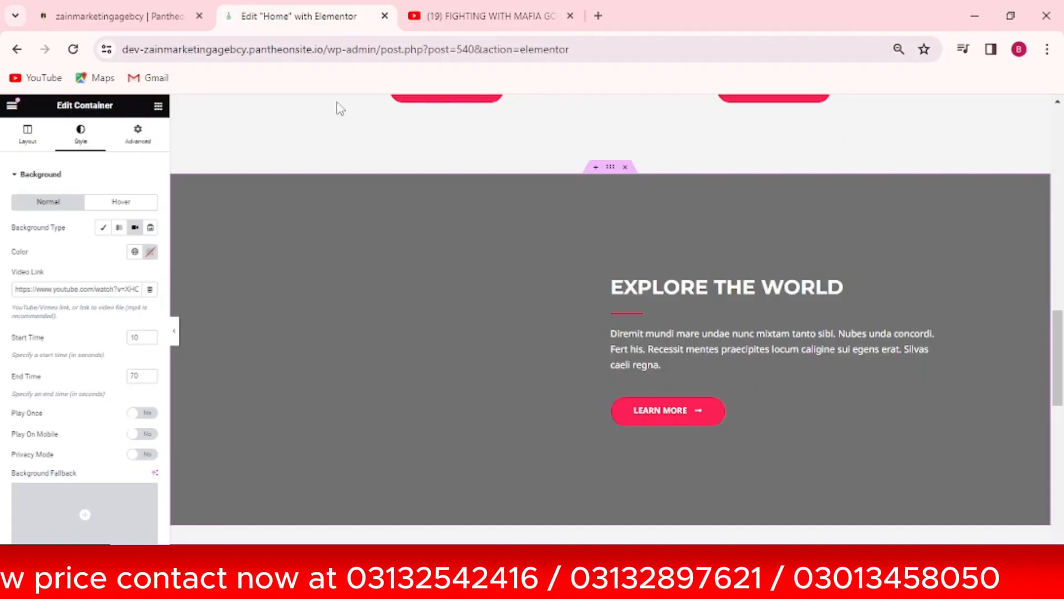
click(111, 288)
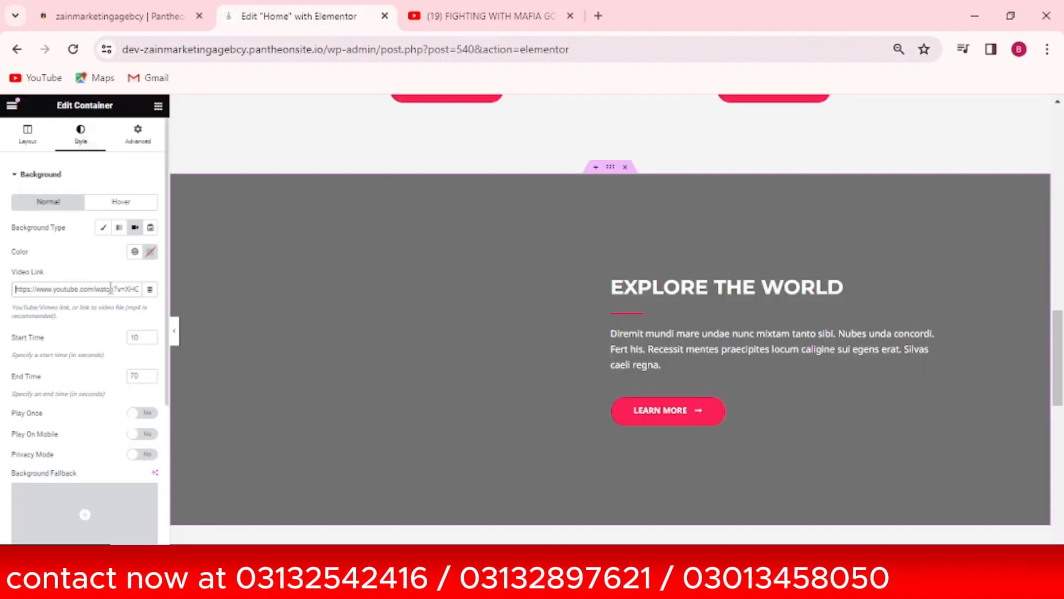
key(ctrl+a)
key(ctrl+v)
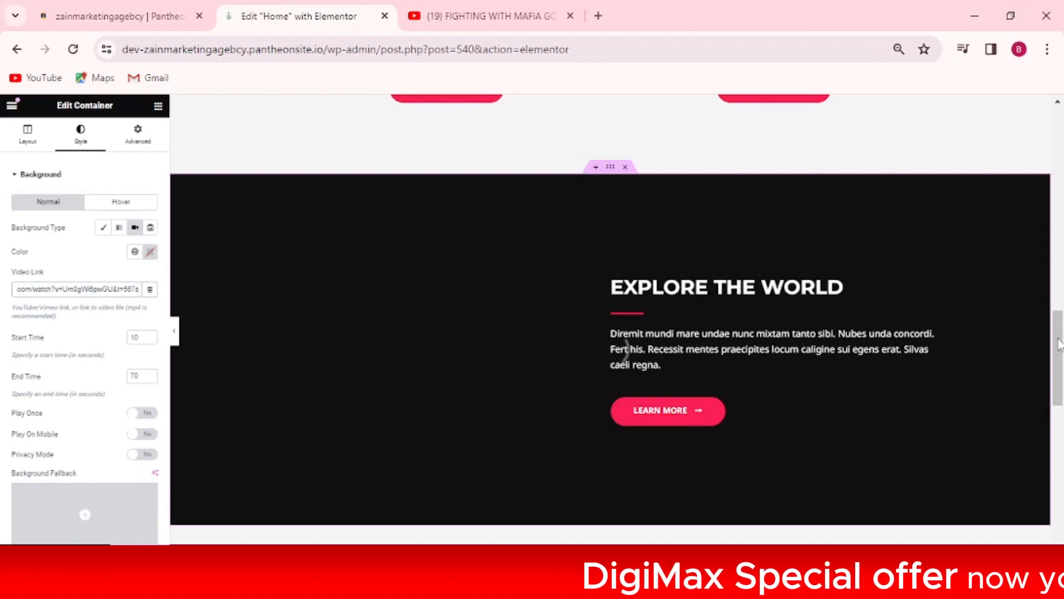
mouse_move(1058, 344)
mouse_down()
mouse_move(1059, 319)
mouse_move(1059, 370)
mouse_move(1061, 341)
mouse_up()
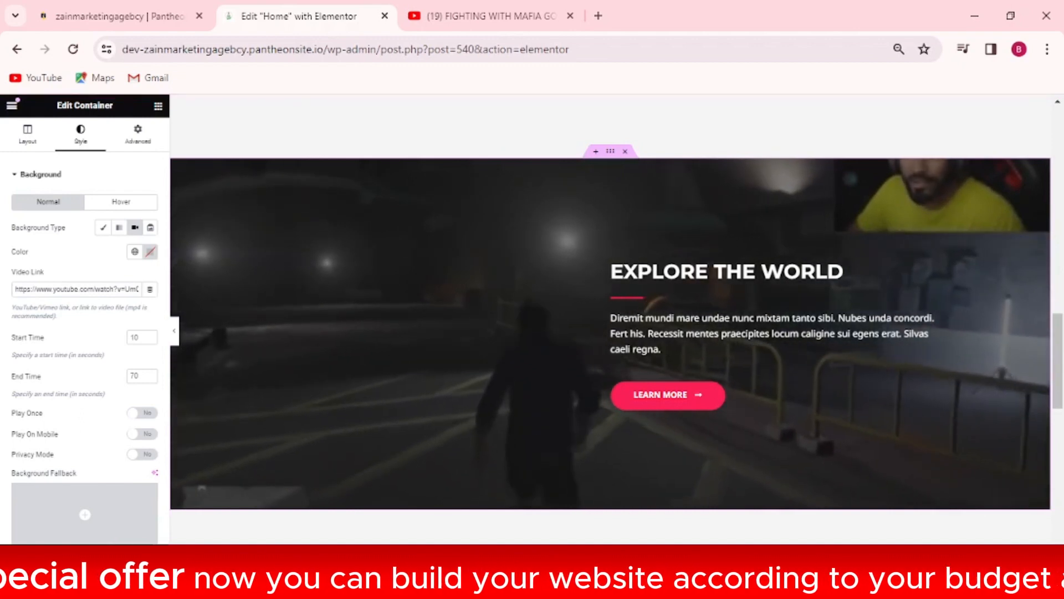
Preview the page and scroll to the gameplay video playing behind Explore the World
click(99, 550)
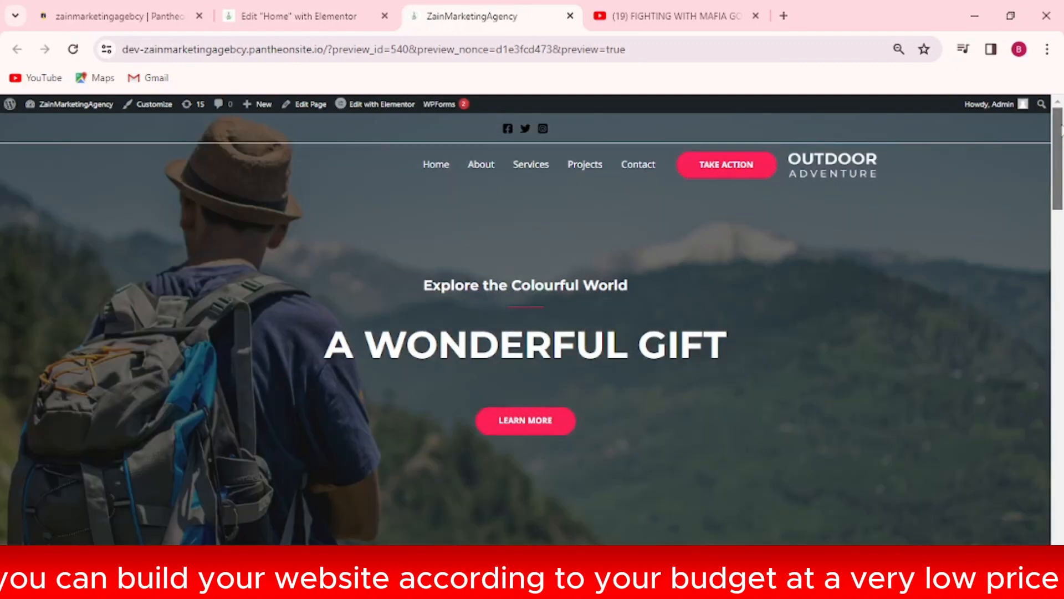
drag(1060, 165, 1061, 361)
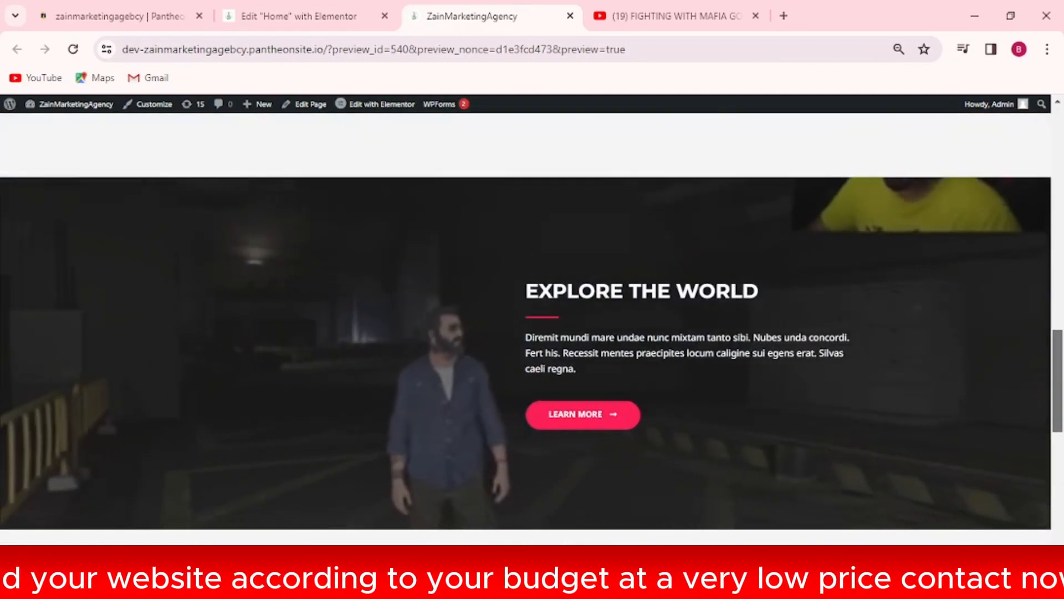
mouse_move(1061, 357)
mouse_down()
mouse_move(1061, 481)
mouse_move(1055, 335)
mouse_move(1055, 361)
mouse_up()
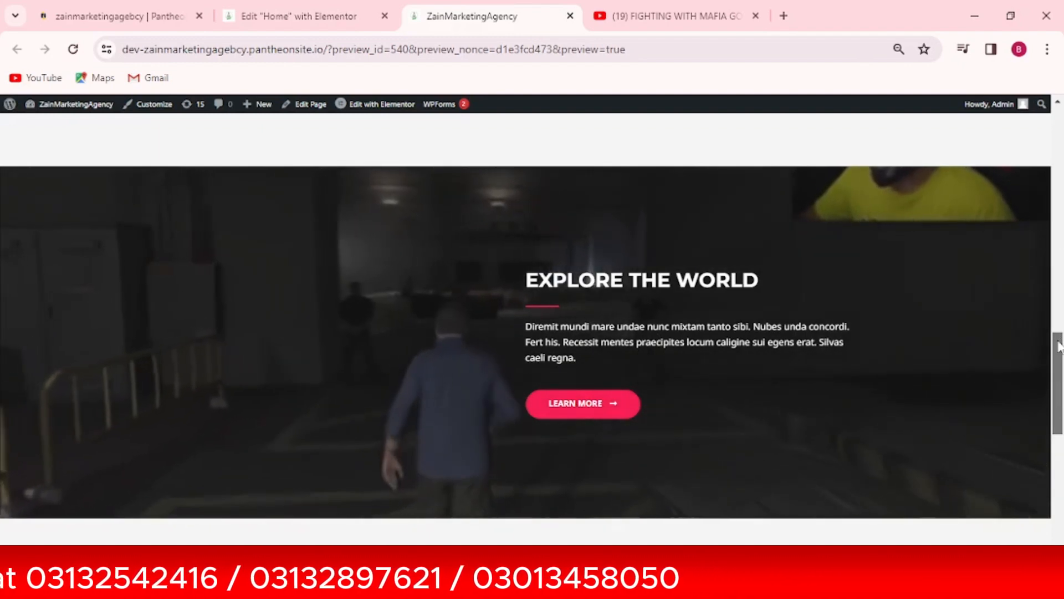
drag(1059, 346, 1058, 337)
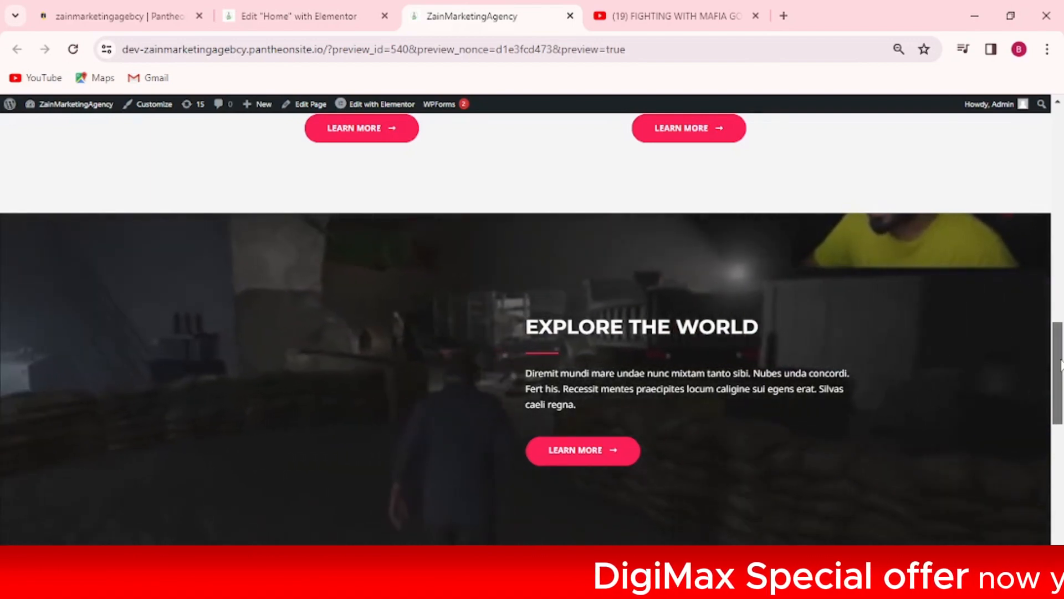
drag(1061, 364, 1061, 366)
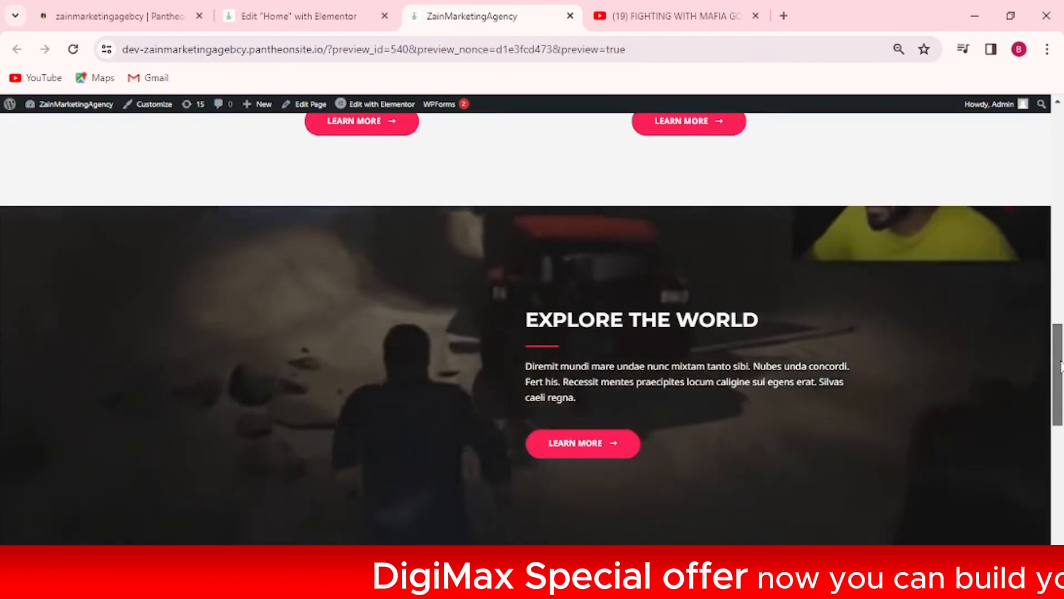